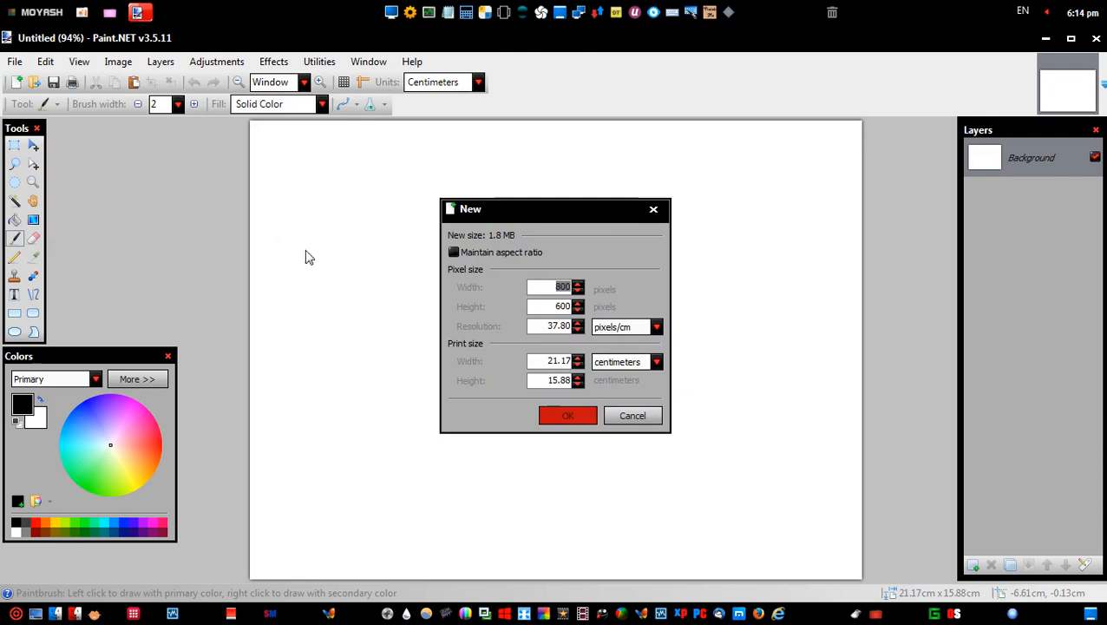
- Create a new image 32 pixels wide and 32 pixels high
left_click_drag(546, 287, 604, 290)
type("32")
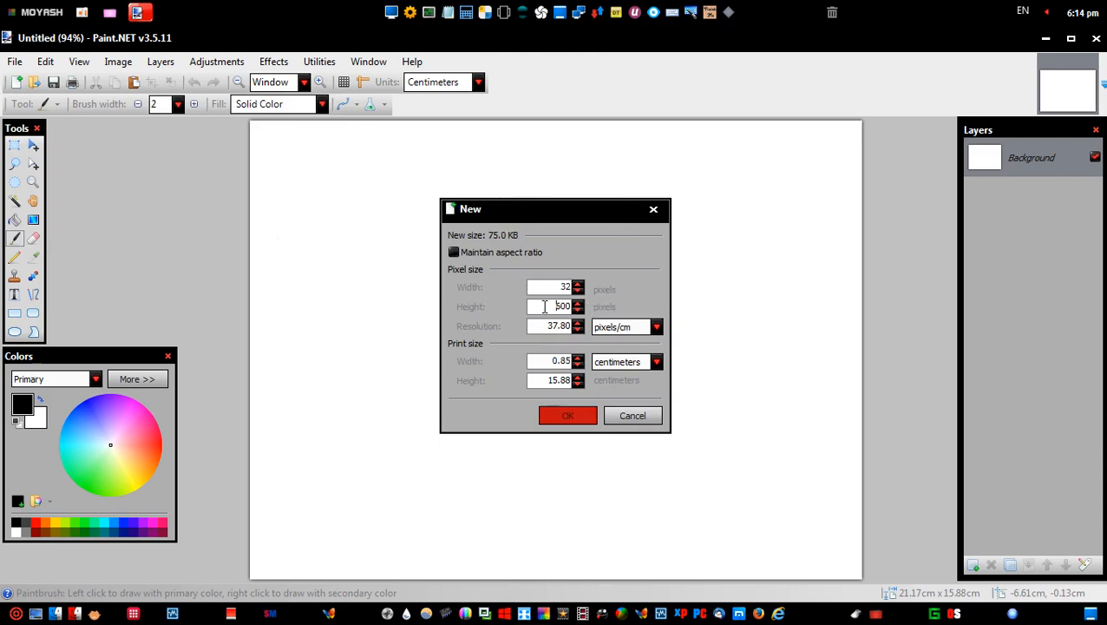
left_click_drag(545, 306, 605, 314)
type("32")
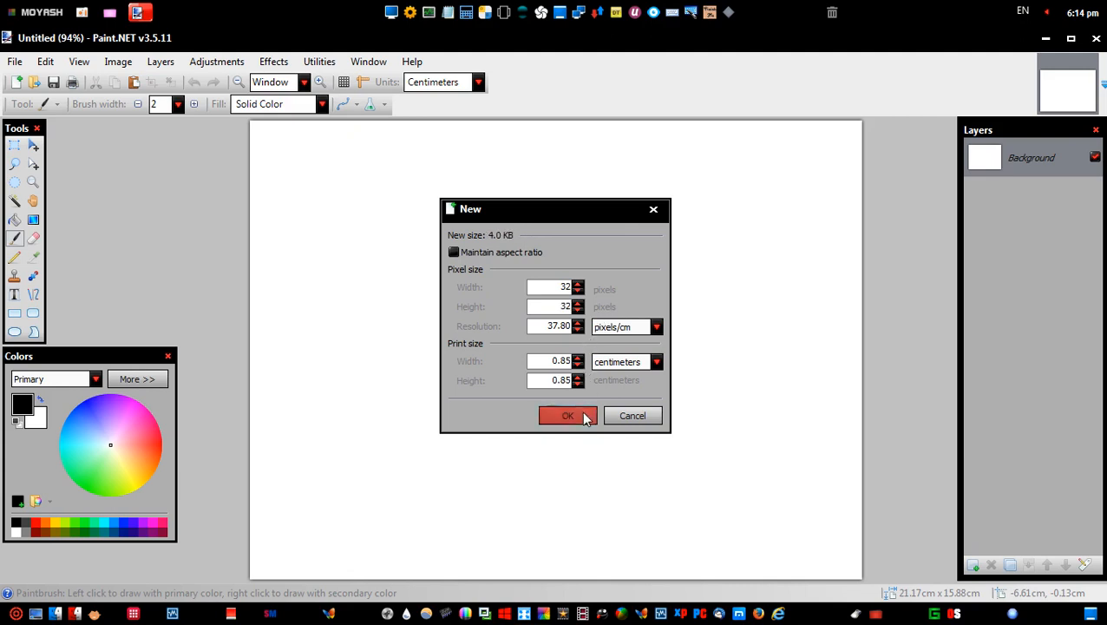
left_click(567, 415)
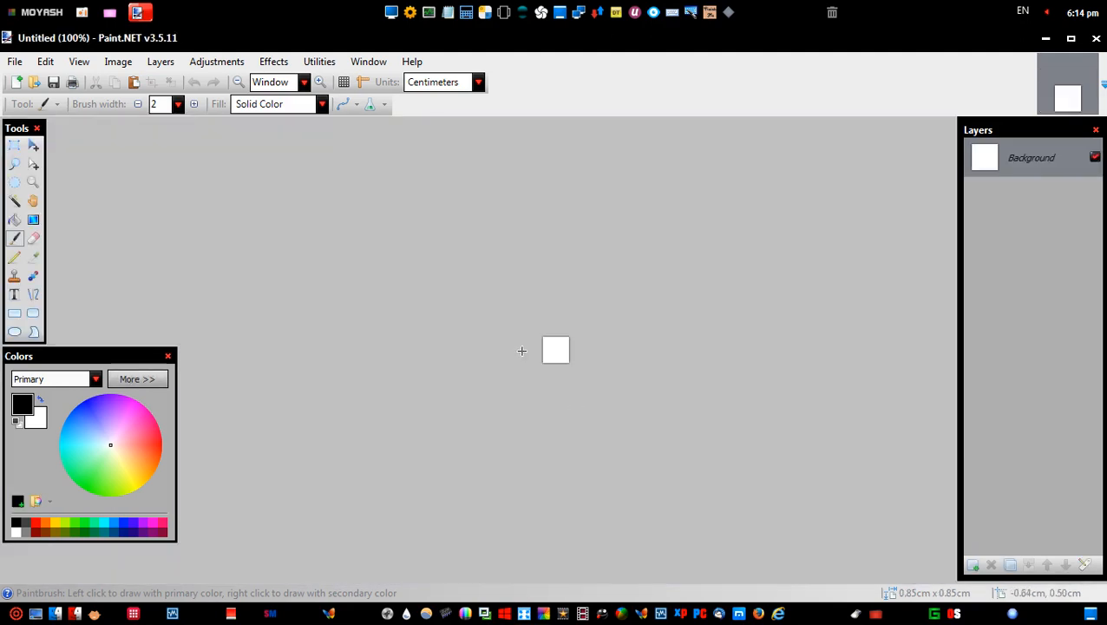
- Fill the whole Background layer with solid light blue using the Paint Bucket
left_click(304, 81)
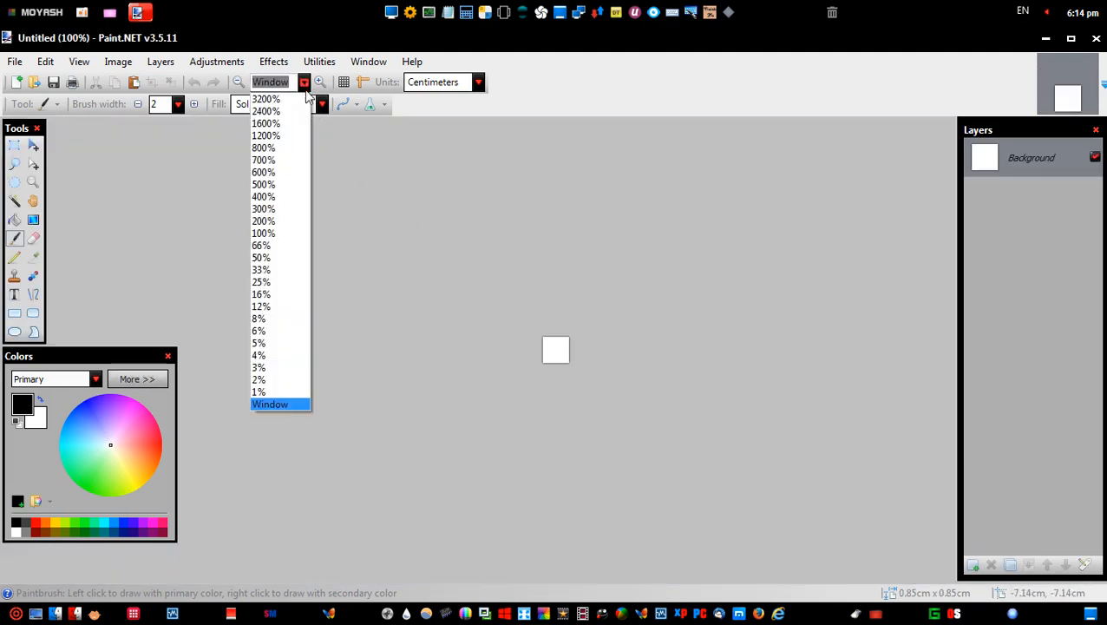
left_click(299, 126)
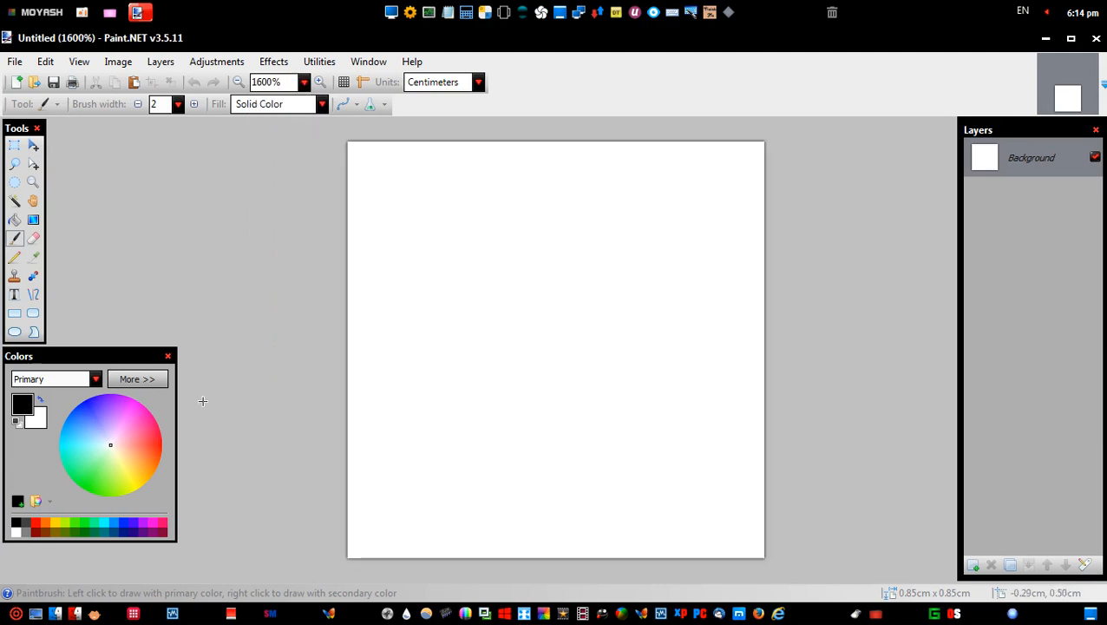
left_click(114, 523)
left_click(15, 220)
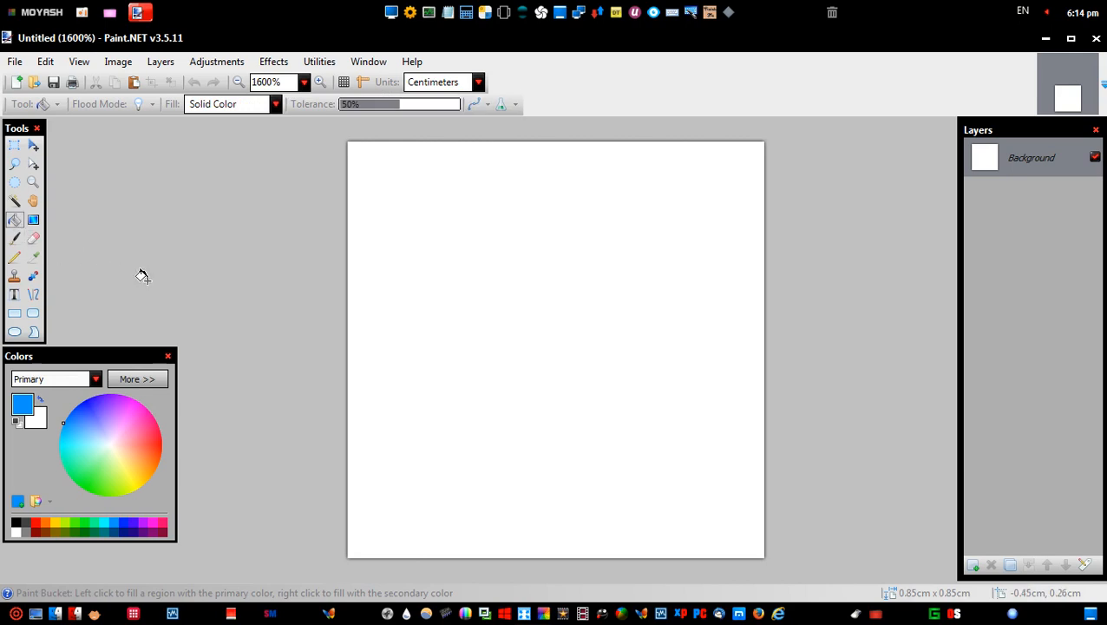
left_click(536, 388)
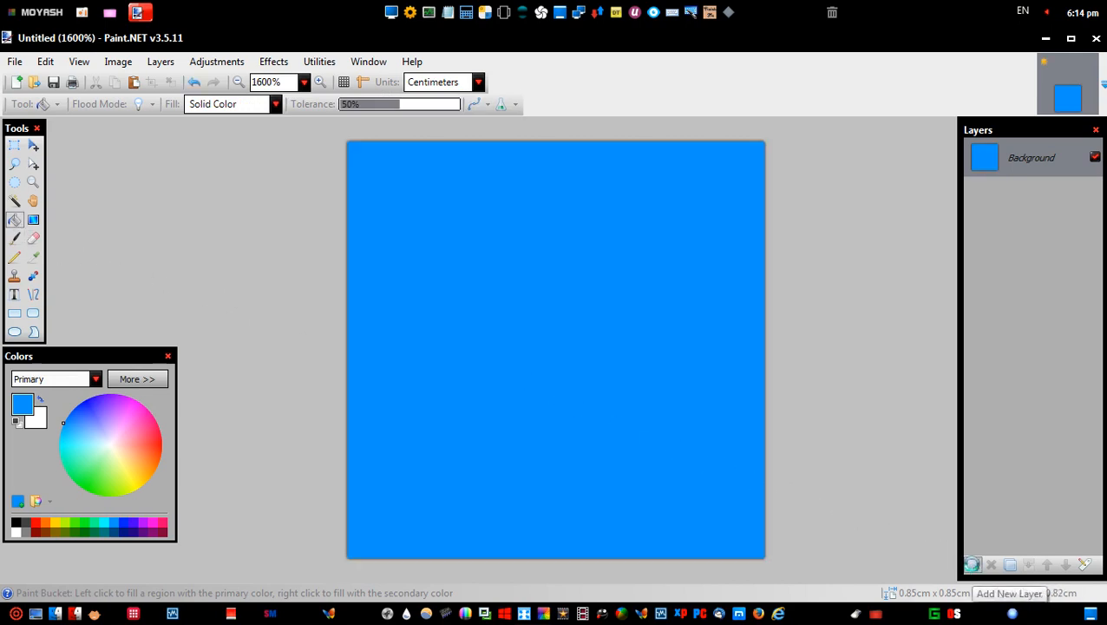
- Add a new layer and pencil the white one-pixel outline of a hand with a raised index finger
left_click(973, 565)
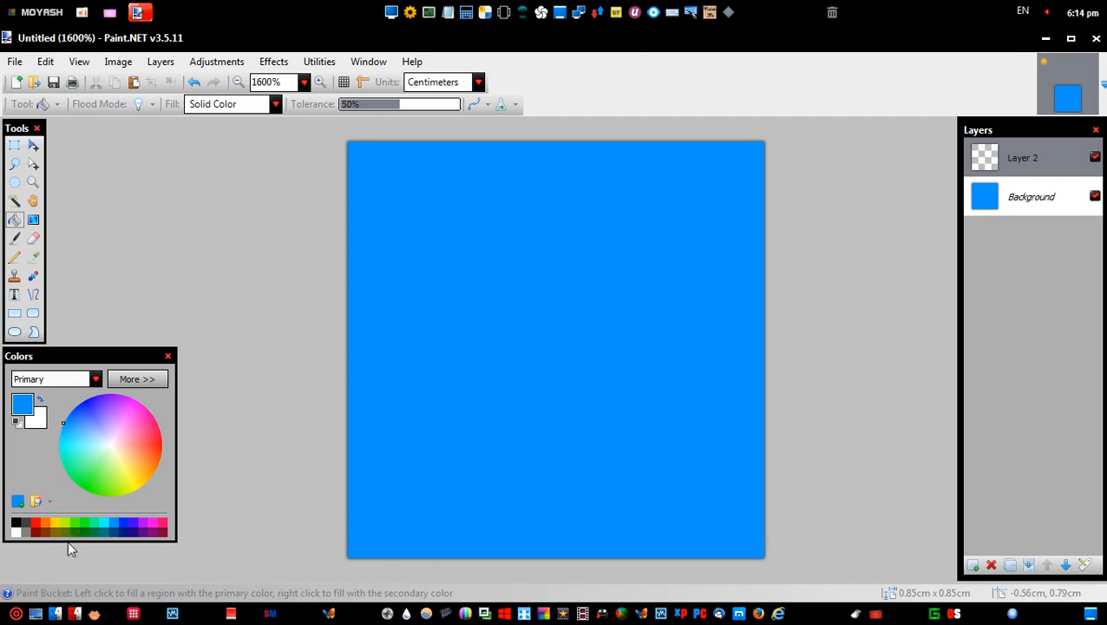
left_click(16, 532)
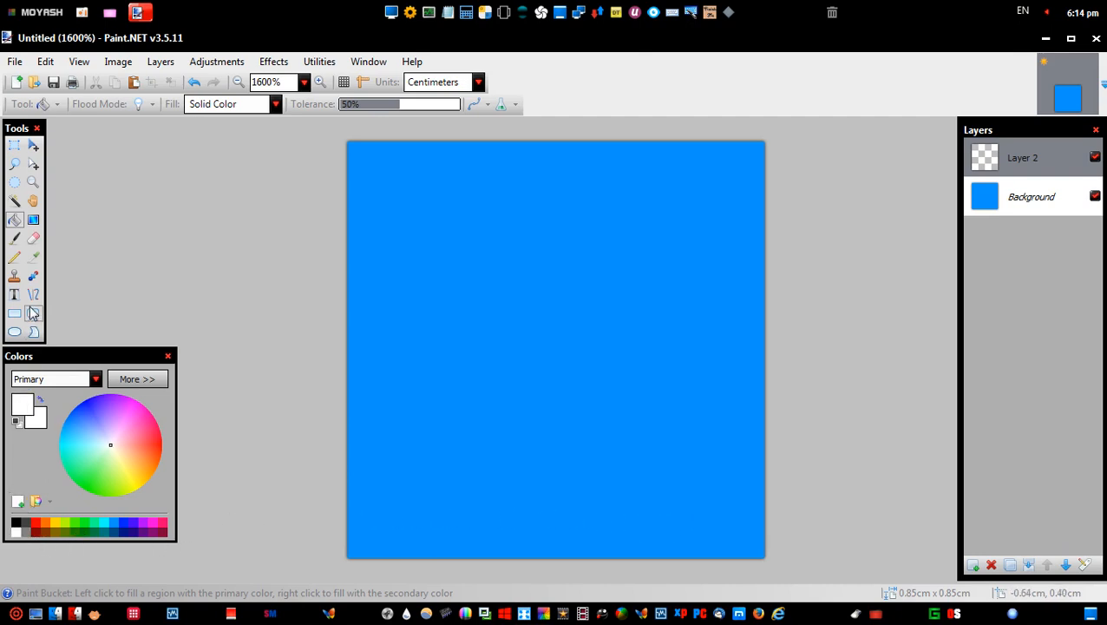
left_click(14, 257)
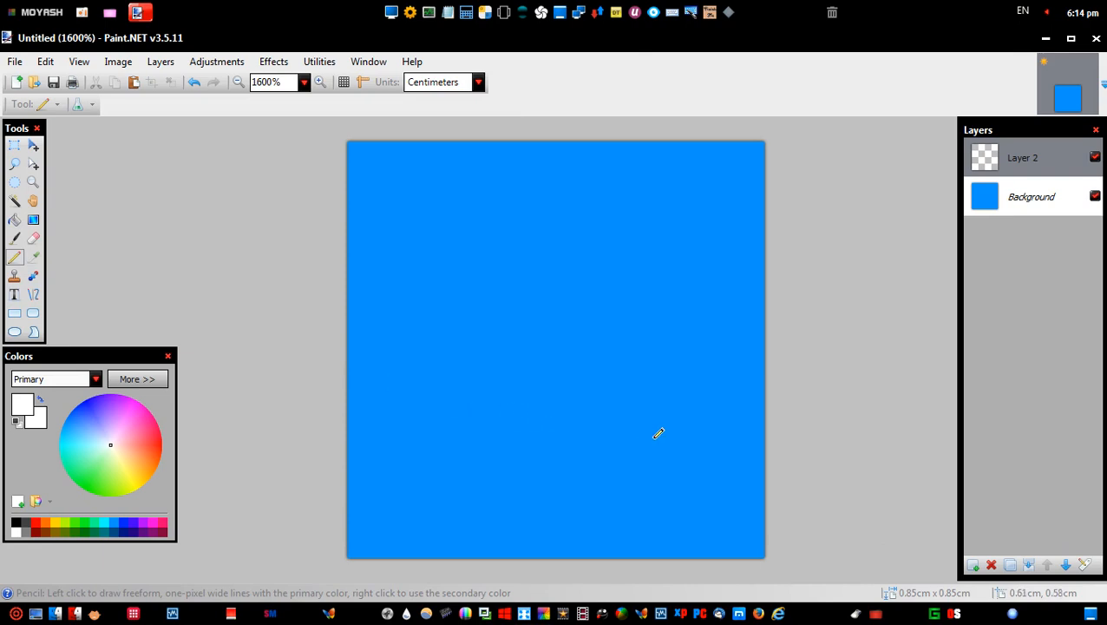
mouse_move(653, 434)
left_mouse_down()
mouse_move(616, 448)
mouse_move(419, 434)
left_mouse_up()
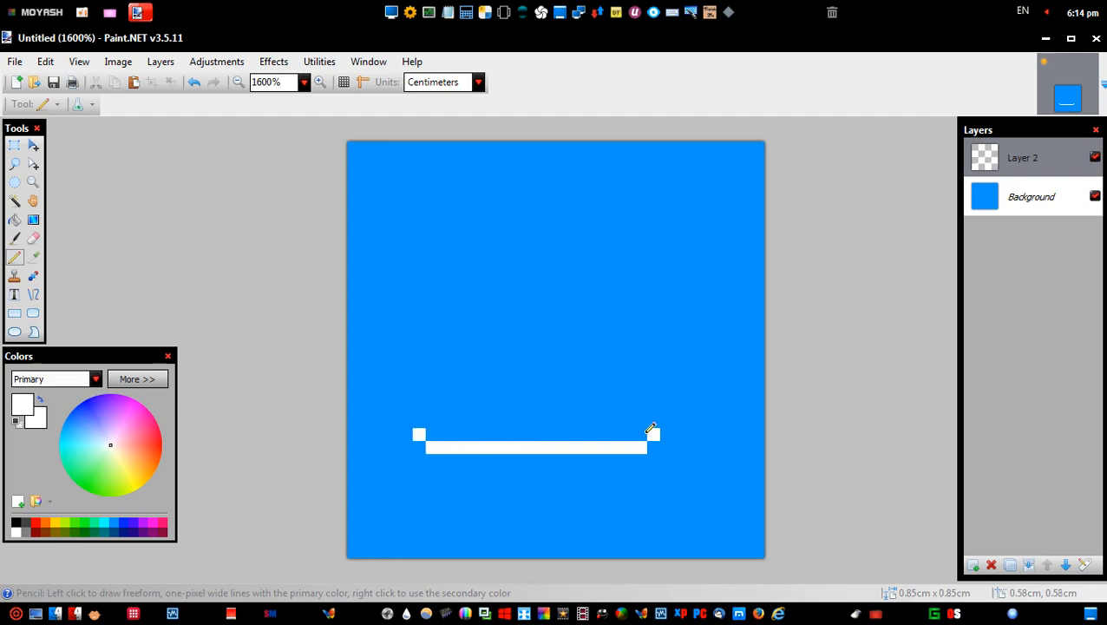
mouse_move(654, 424)
left_mouse_down()
mouse_move(654, 318)
mouse_move(628, 316)
mouse_move(632, 356)
mouse_move(601, 356)
mouse_move(603, 289)
left_mouse_up()
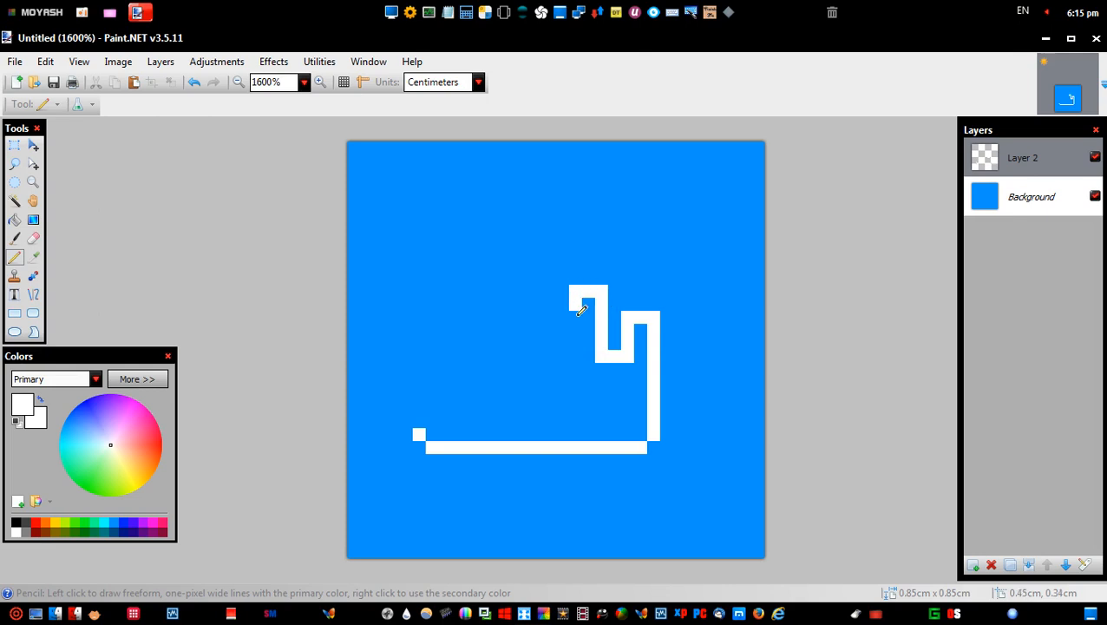
mouse_move(581, 310)
left_mouse_down()
mouse_move(582, 337)
mouse_move(547, 341)
mouse_move(555, 271)
mouse_move(526, 275)
mouse_move(527, 311)
mouse_move(514, 330)
mouse_move(495, 321)
mouse_move(501, 184)
mouse_move(474, 182)
mouse_move(478, 362)
mouse_move(451, 365)
mouse_move(449, 326)
mouse_move(428, 335)
mouse_move(423, 415)
left_mouse_up()
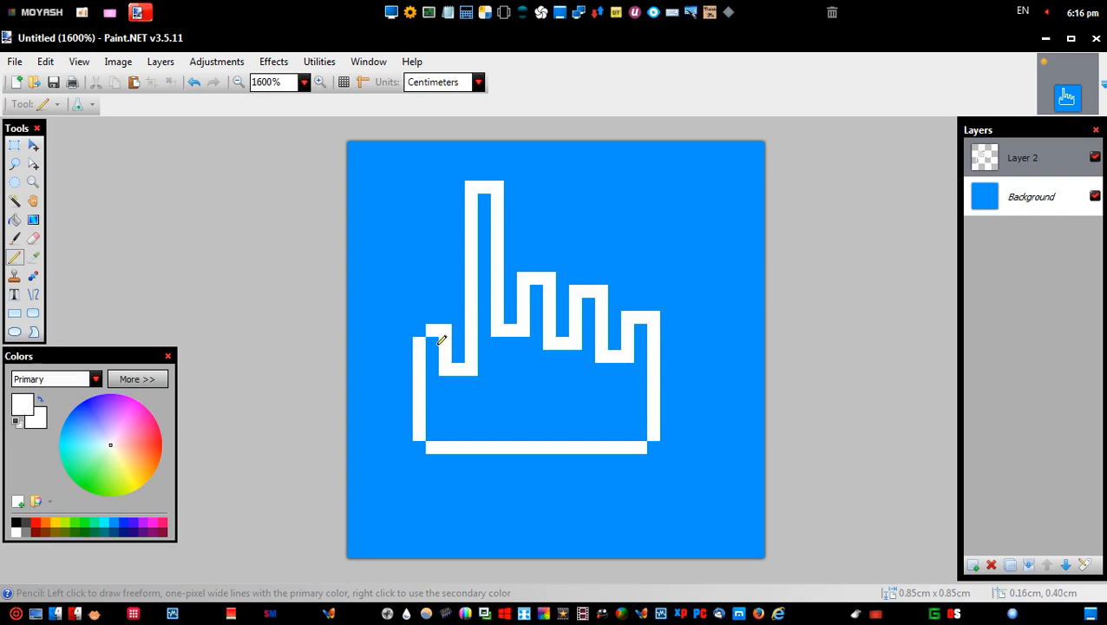
- Fill in the thumb, the fingers and the palm inside the hand outline with white pencil strokes
mouse_move(441, 340)
left_mouse_down()
mouse_move(438, 362)
mouse_move(489, 364)
left_mouse_up()
left_click_drag(488, 205, 486, 323)
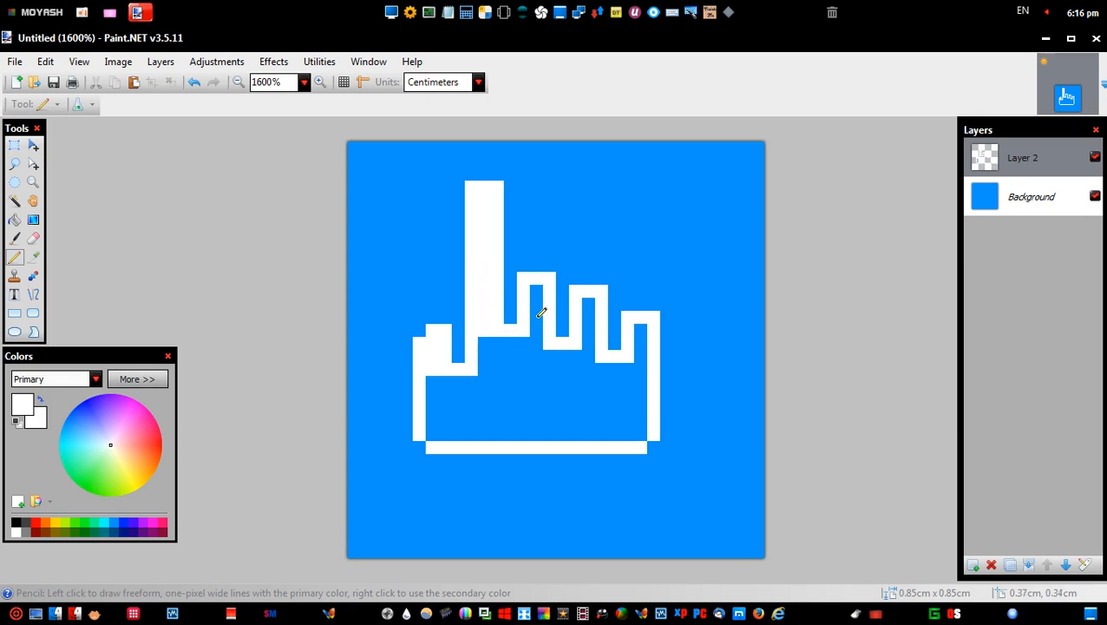
mouse_move(541, 286)
left_mouse_down()
mouse_move(534, 342)
mouse_move(487, 342)
mouse_move(581, 336)
mouse_move(590, 300)
mouse_move(585, 352)
mouse_move(490, 351)
left_mouse_up()
mouse_move(638, 316)
left_mouse_down()
mouse_move(641, 370)
mouse_move(492, 365)
left_mouse_up()
mouse_move(643, 379)
left_mouse_down()
mouse_move(430, 386)
mouse_move(441, 396)
mouse_move(640, 400)
mouse_move(640, 410)
mouse_move(426, 411)
mouse_move(430, 418)
mouse_move(644, 422)
mouse_move(642, 434)
mouse_move(438, 431)
left_mouse_up()
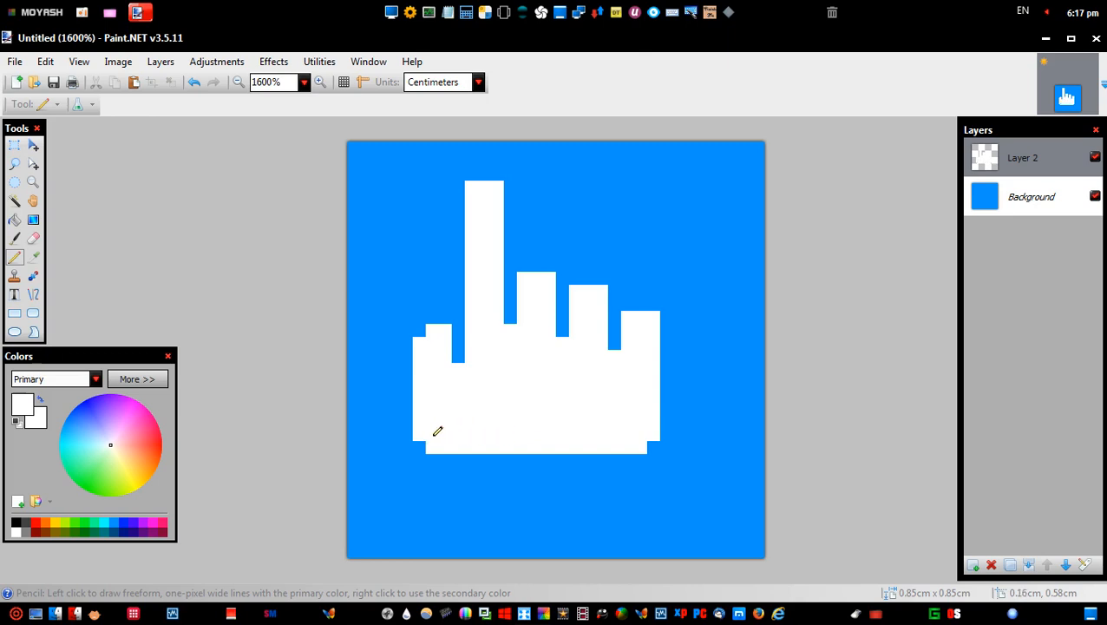
- Add another layer and pencil a black border around the white hand, plus three short dashes across the palm
left_click(973, 565)
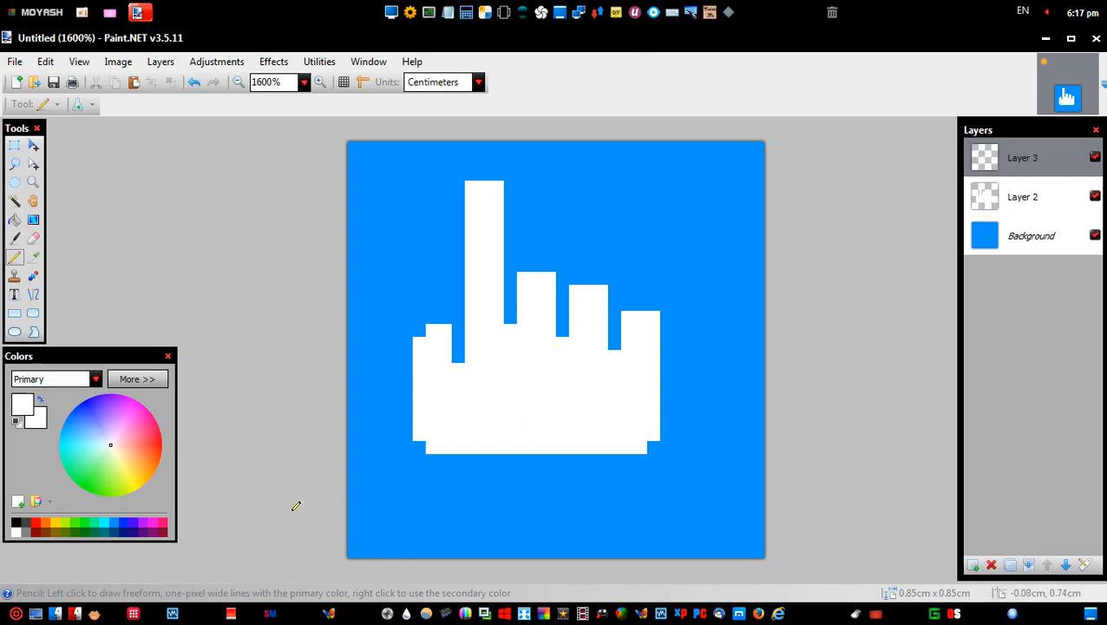
left_click(18, 523)
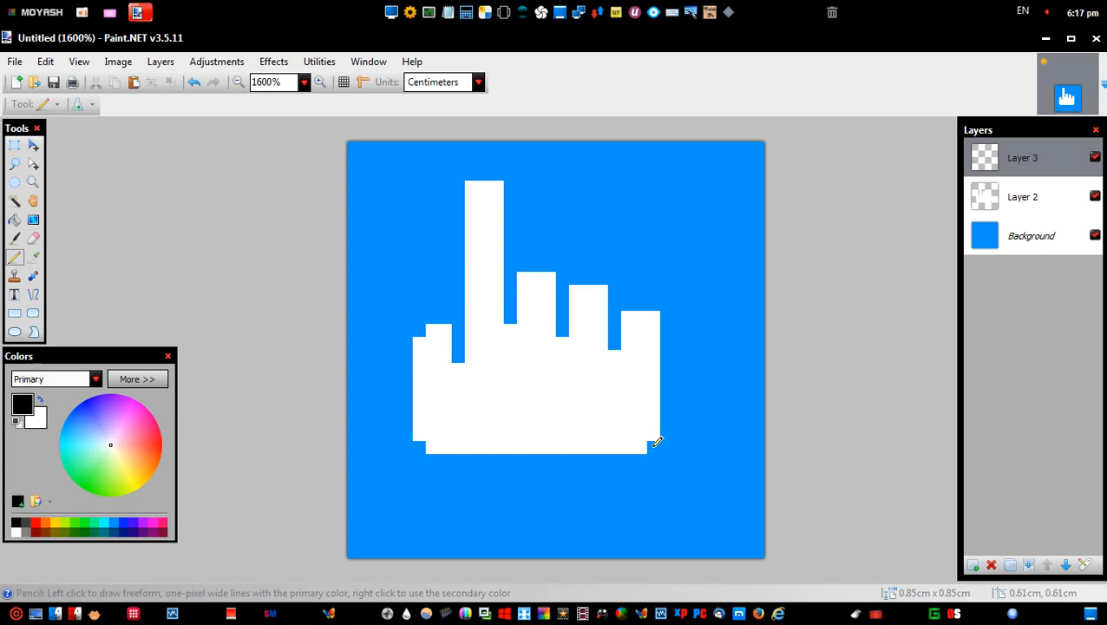
mouse_move(658, 442)
left_mouse_down()
mouse_move(424, 458)
mouse_move(406, 446)
mouse_move(404, 337)
mouse_move(427, 317)
mouse_move(453, 316)
mouse_move(456, 352)
mouse_move(462, 333)
mouse_move(465, 175)
mouse_move(509, 178)
mouse_move(514, 311)
left_mouse_up()
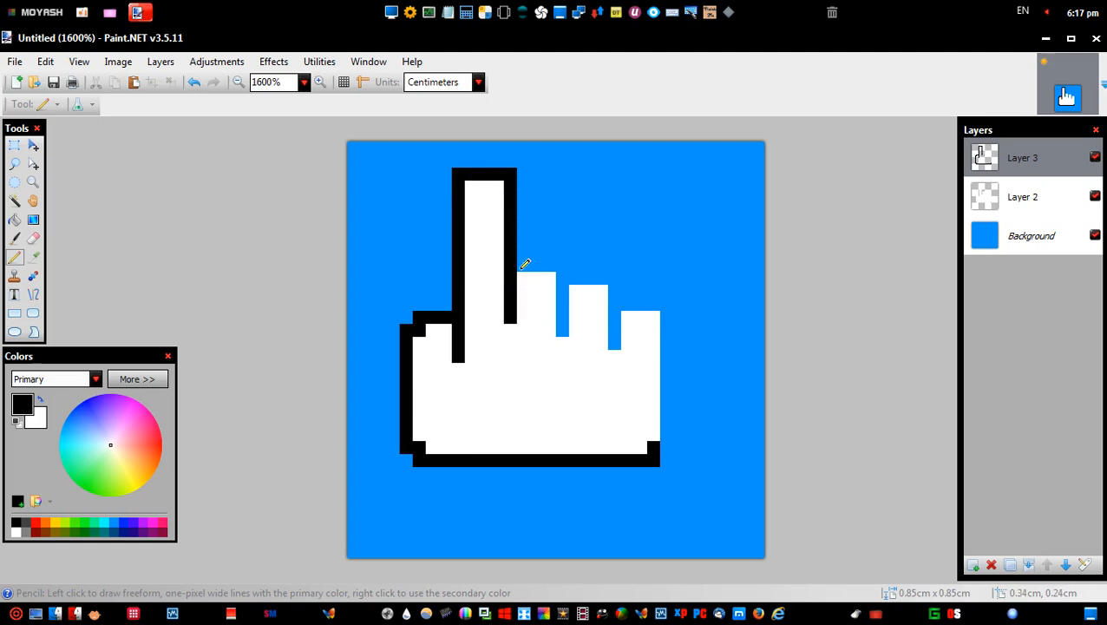
mouse_move(525, 263)
left_mouse_down()
mouse_move(561, 266)
mouse_move(563, 327)
mouse_move(571, 279)
mouse_move(619, 284)
mouse_move(613, 338)
mouse_move(628, 305)
mouse_move(664, 307)
mouse_move(671, 438)
left_mouse_up()
left_click_drag(616, 382, 498, 381)
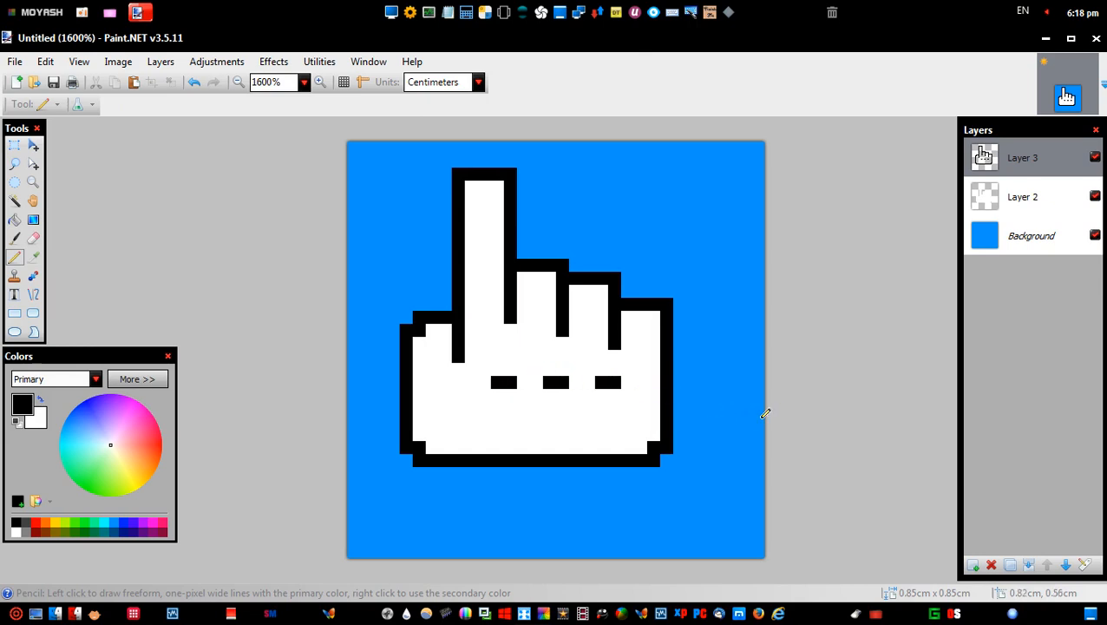
- Set the opacity of the black outline's layer to 200 and merge it down into the white hand layer
double_click(983, 156)
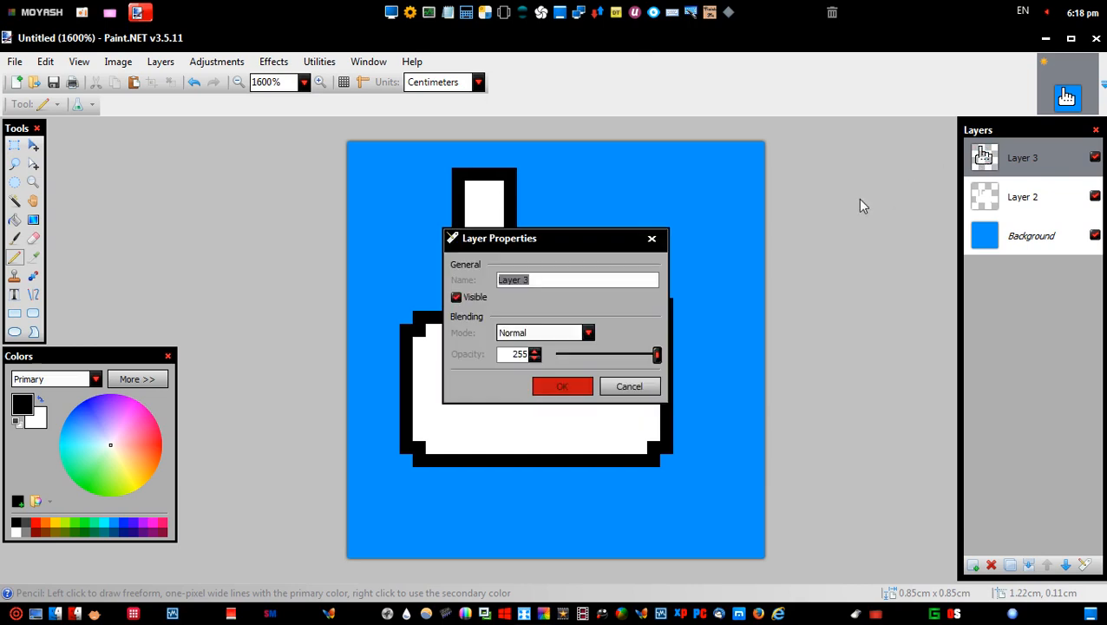
mouse_move(608, 250)
left_mouse_down()
mouse_move(805, 174)
mouse_move(844, 124)
left_mouse_up()
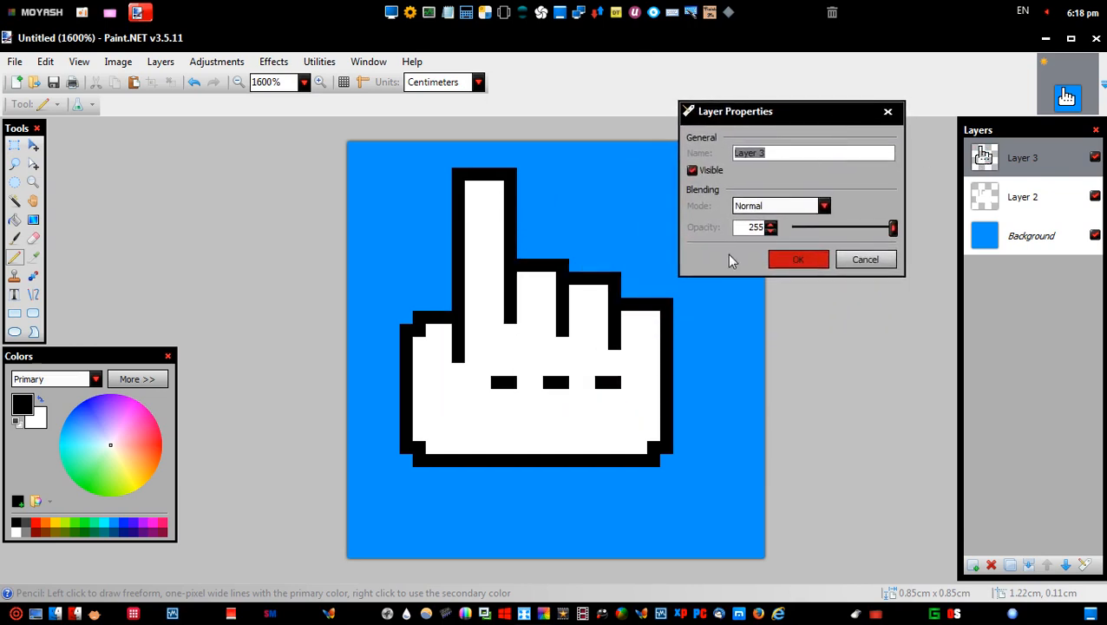
left_click_drag(738, 228, 790, 233)
type("200")
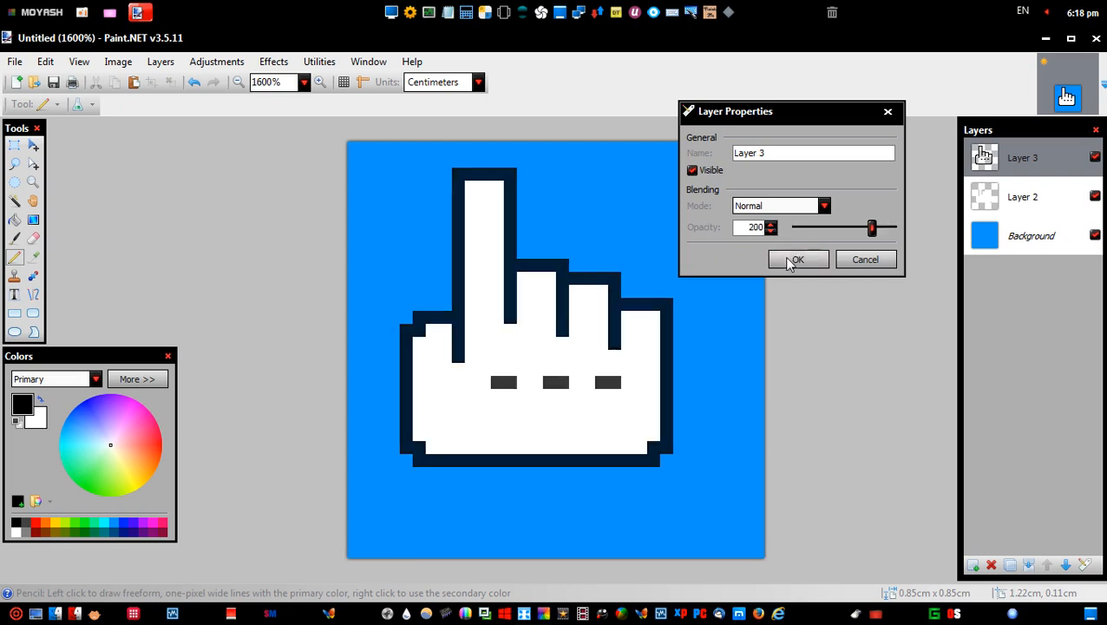
left_click(791, 254)
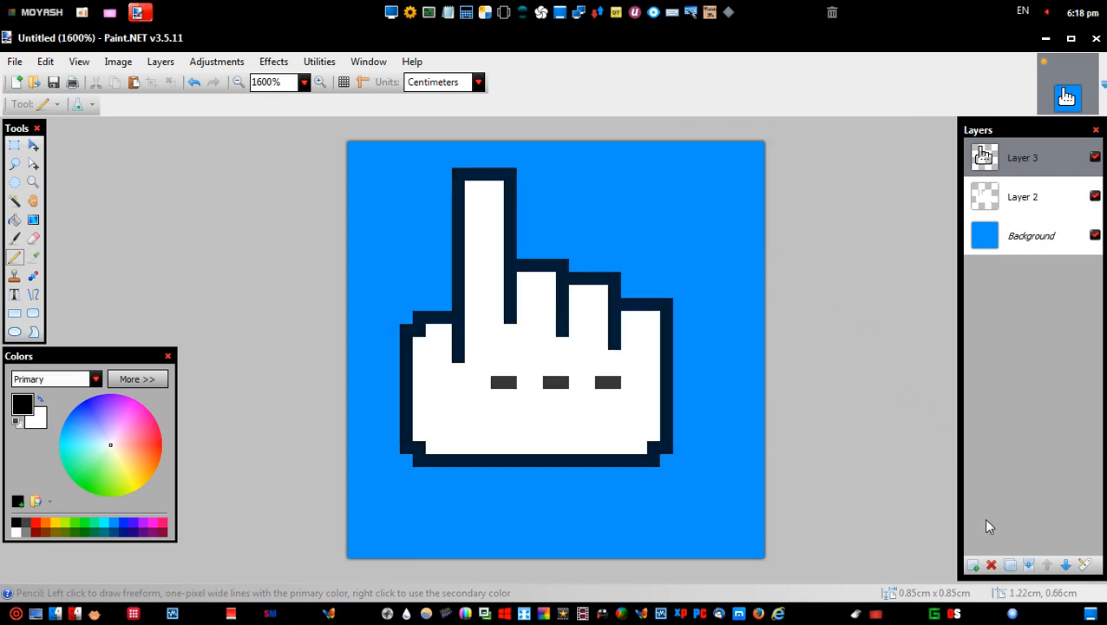
left_click(1028, 565)
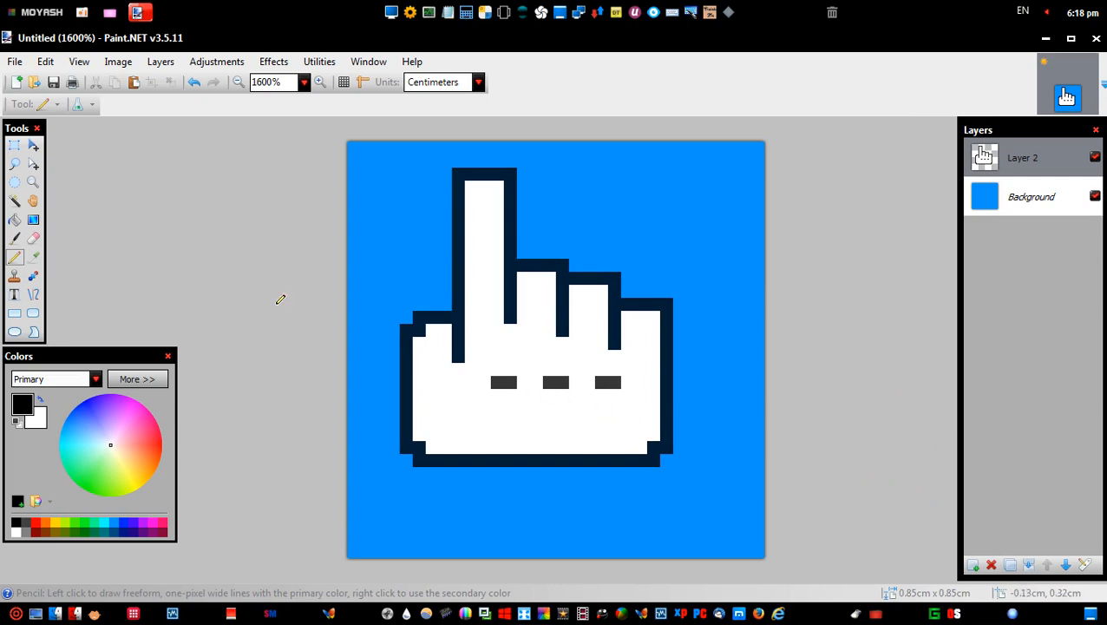
- Move the hand into the upper-left corner of the canvas, flush with both edges, and deselect it
left_click(32, 146)
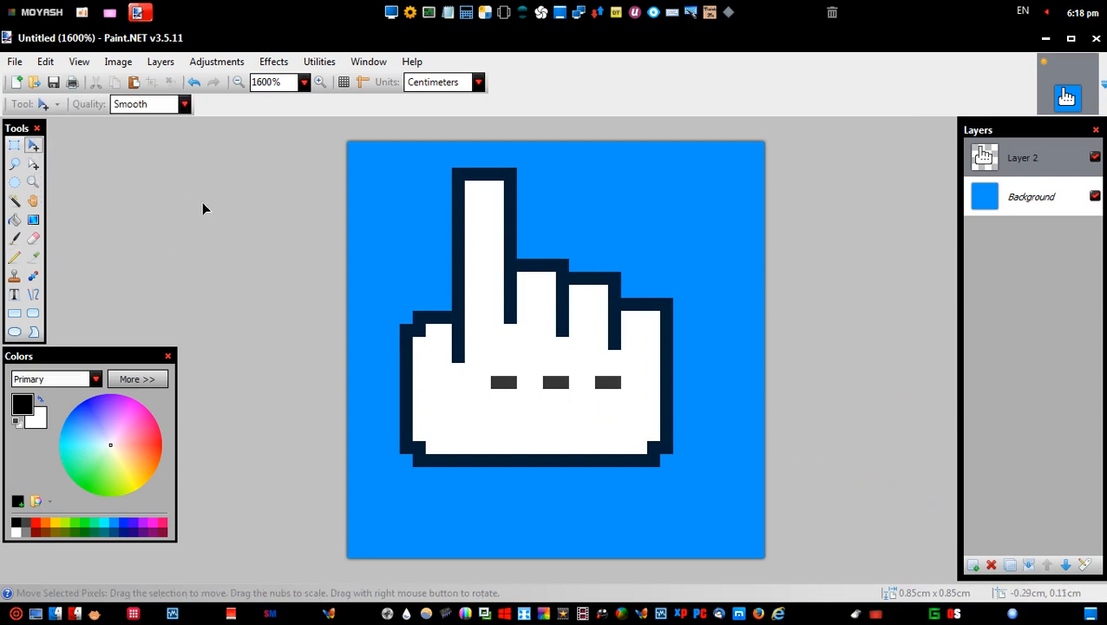
mouse_move(492, 305)
left_mouse_down()
mouse_move(450, 298)
mouse_move(445, 284)
left_mouse_up()
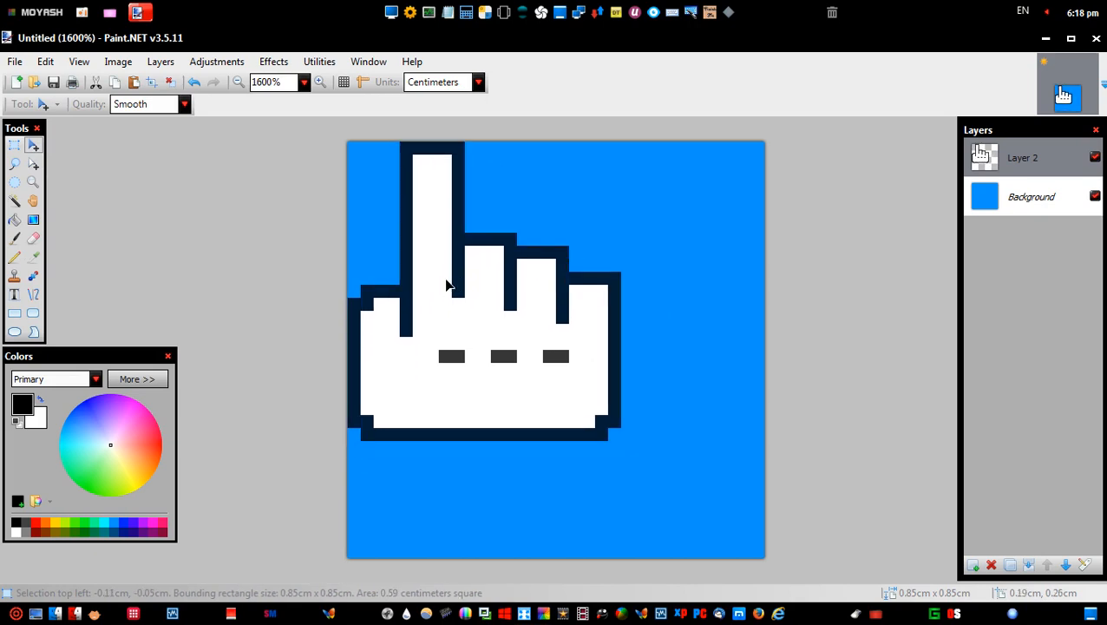
left_click(170, 81)
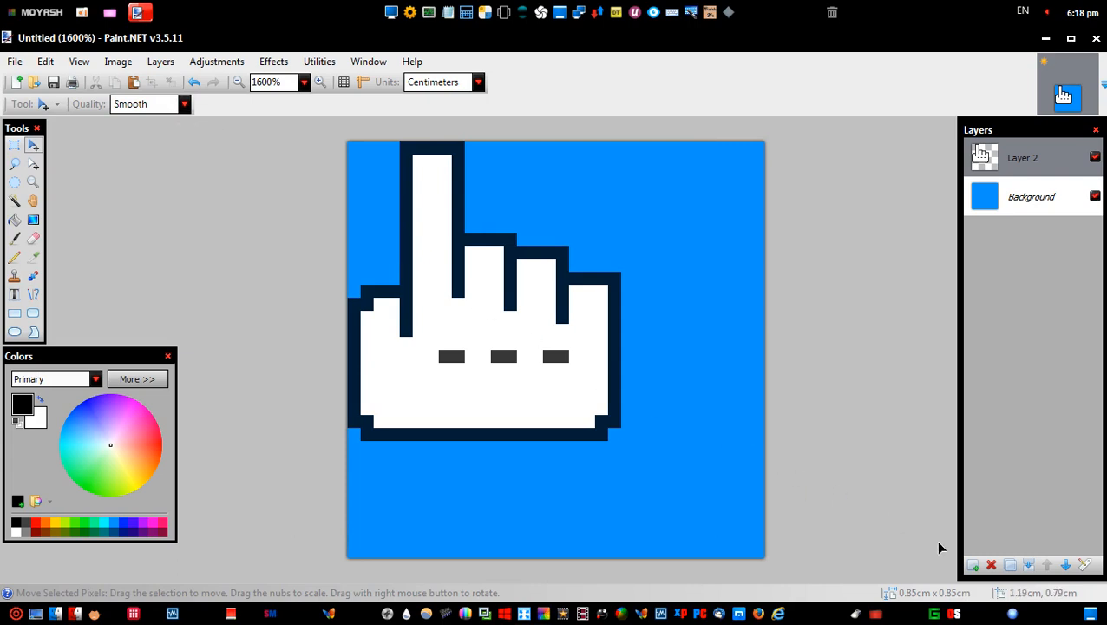
- Add a new layer and pencil the red V-shaped tip and left side of a map marker in the canvas's lower-right area
left_click(974, 565)
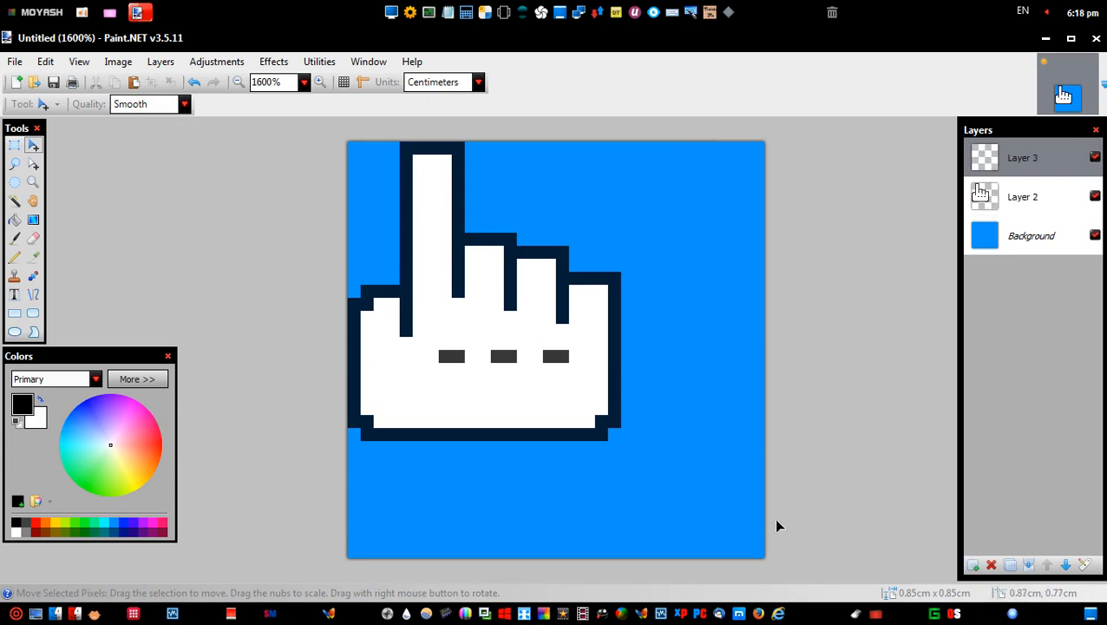
left_click(35, 523)
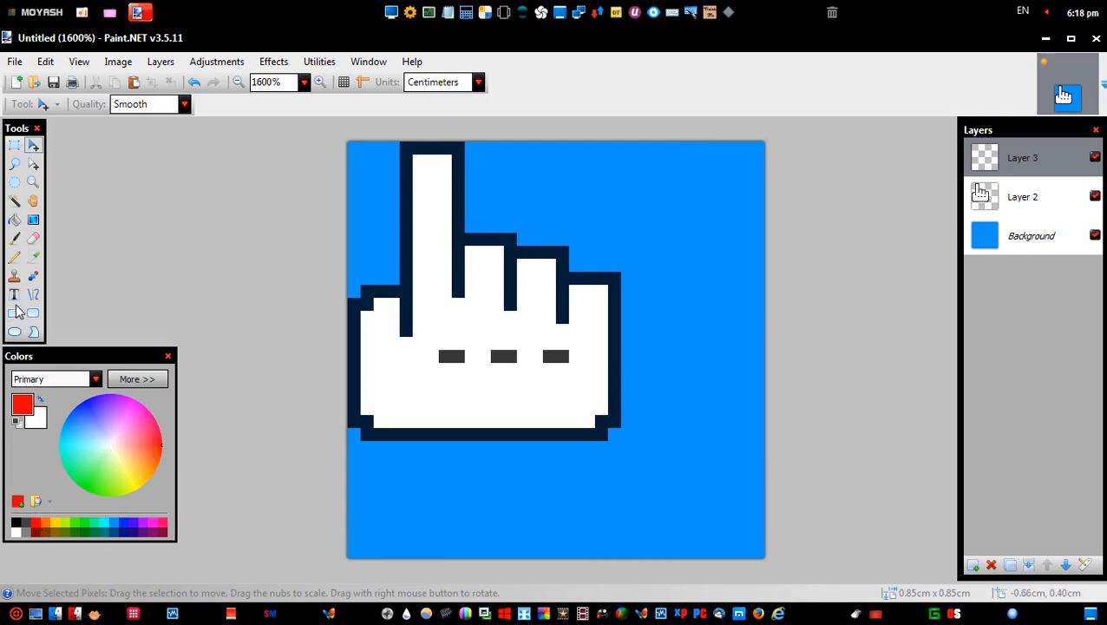
left_click(14, 259)
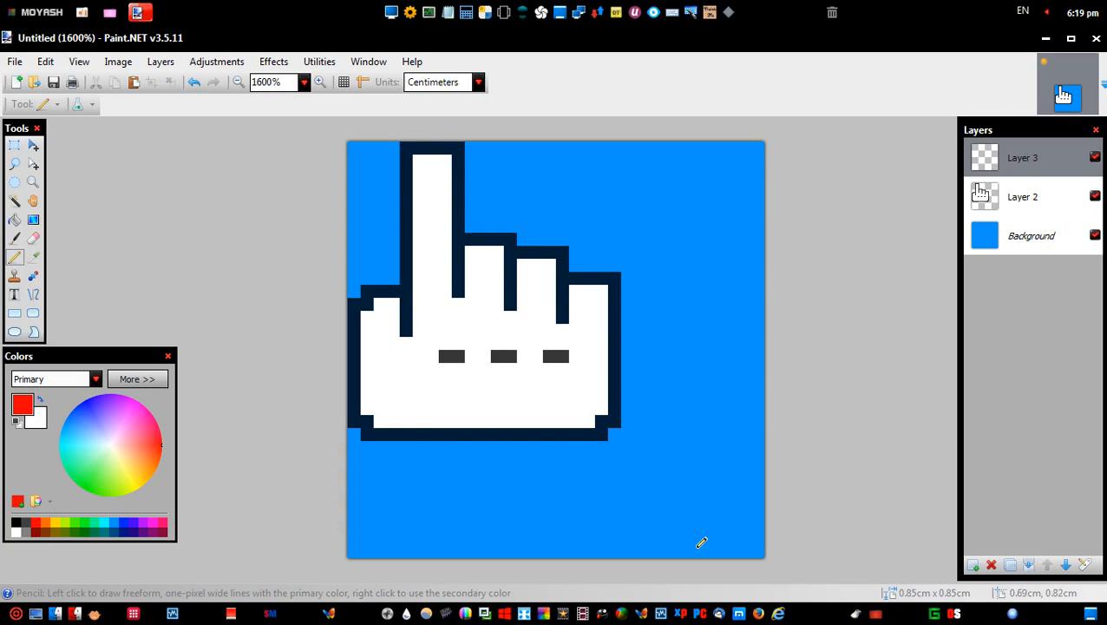
left_click_drag(701, 524, 724, 456)
left_click(723, 456)
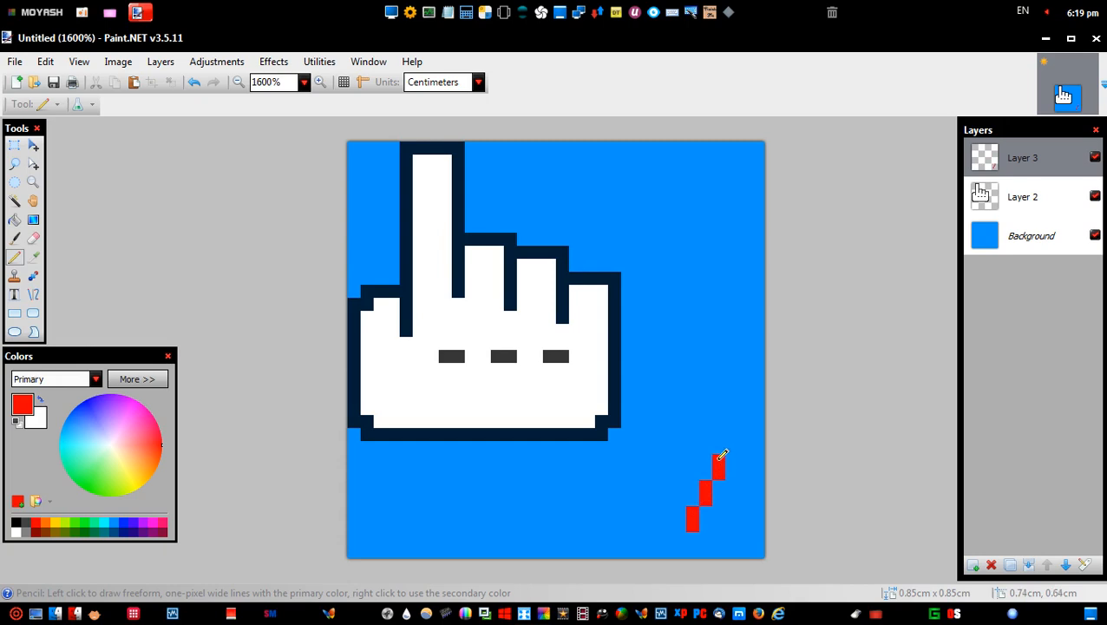
left_click(680, 500)
left_click(672, 457)
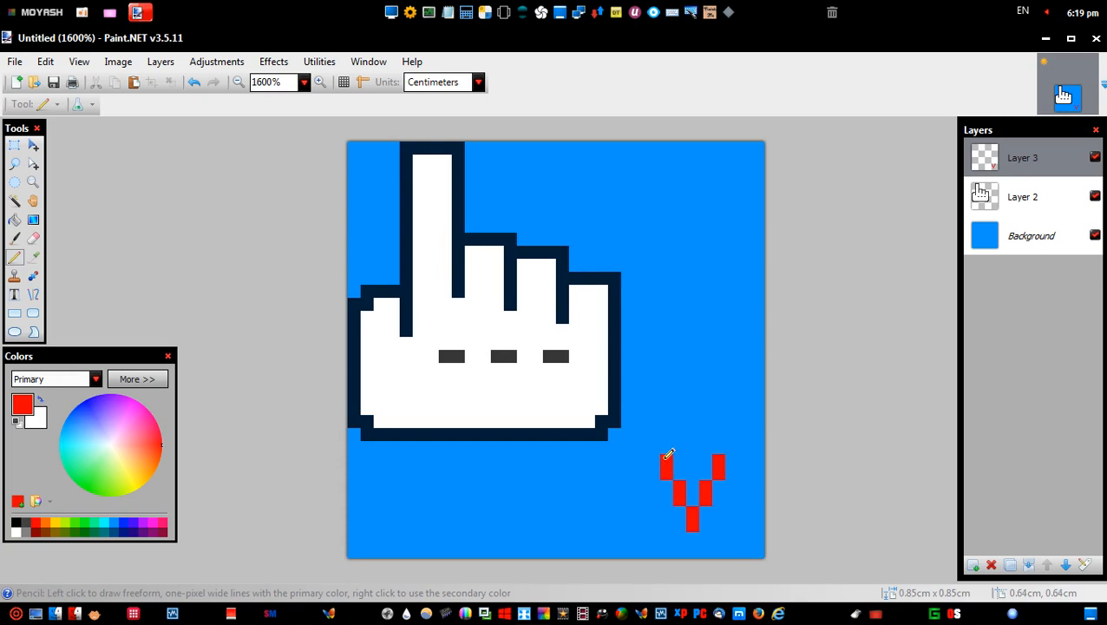
left_click(655, 447)
left_click(655, 418)
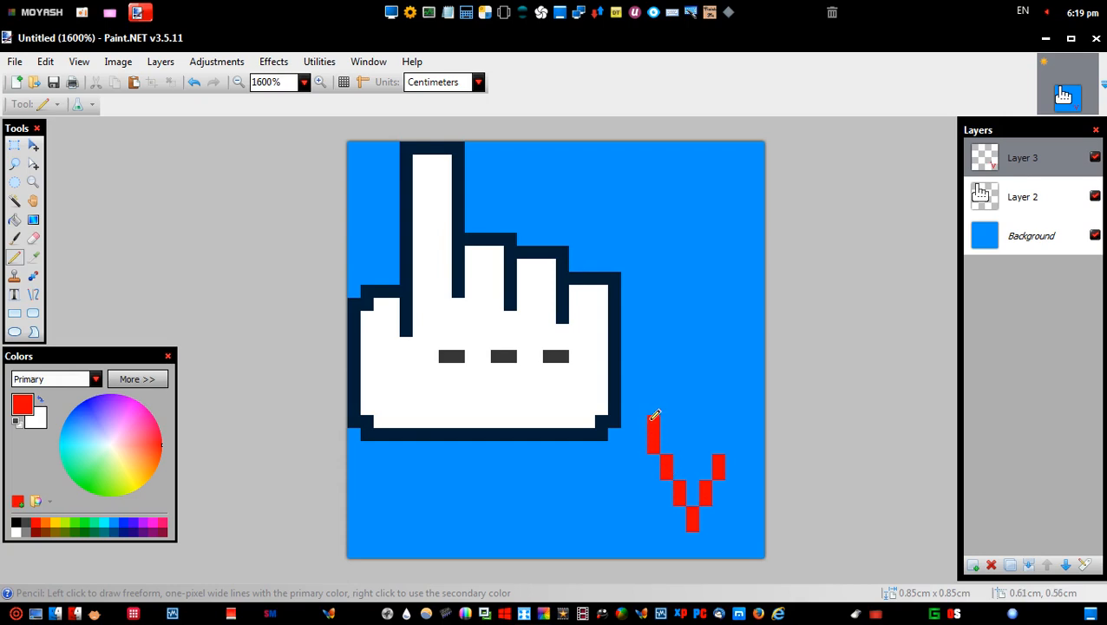
- Close the red marker outline along its right side and top, and fill its inside red except for a 3 × 3 pixel central hole
left_click(732, 434)
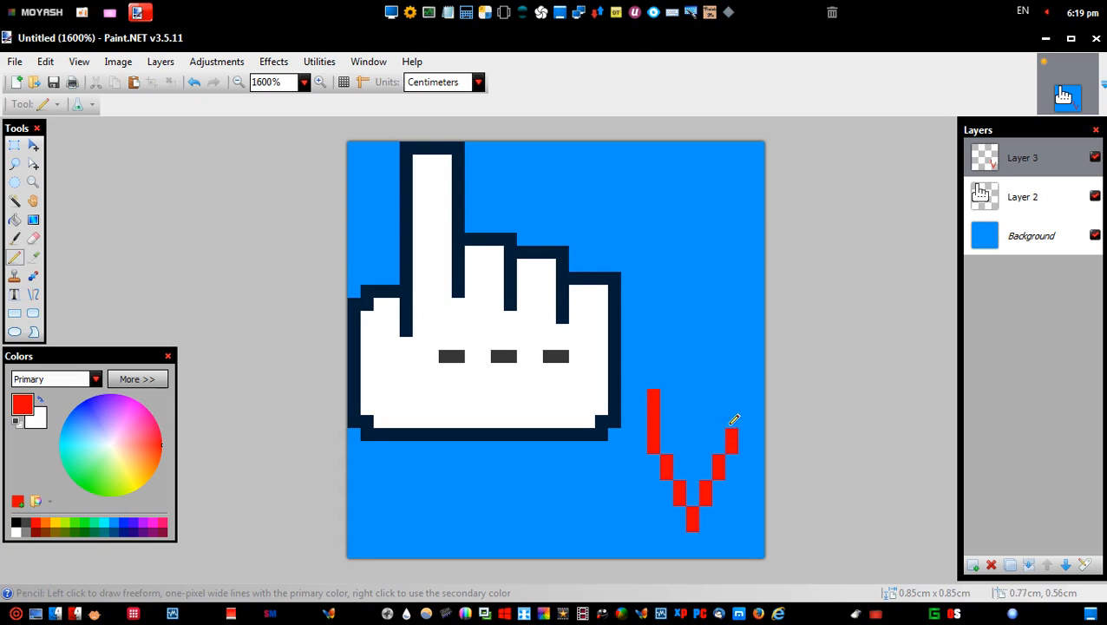
left_click(733, 407)
left_click(733, 394)
left_click(720, 383)
left_click(708, 382)
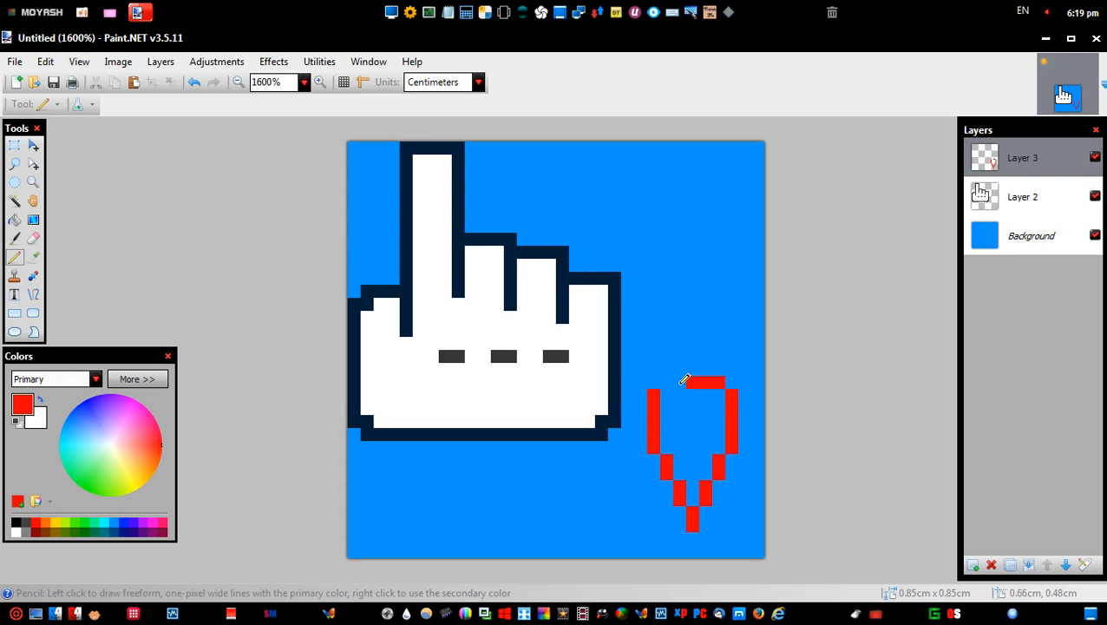
left_click(680, 383)
left_click(668, 383)
mouse_move(666, 391)
left_mouse_down()
mouse_move(720, 396)
mouse_move(719, 449)
mouse_move(669, 447)
mouse_move(670, 401)
left_mouse_up()
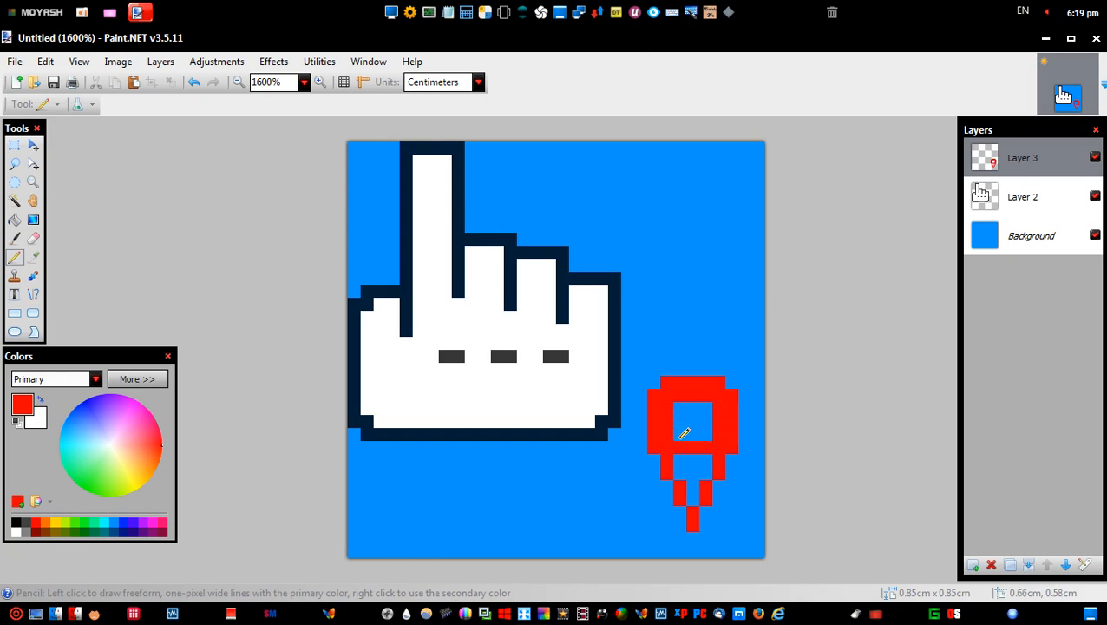
mouse_move(708, 451)
left_mouse_down()
mouse_move(675, 459)
mouse_move(677, 470)
mouse_move(708, 470)
mouse_move(696, 495)
left_mouse_up()
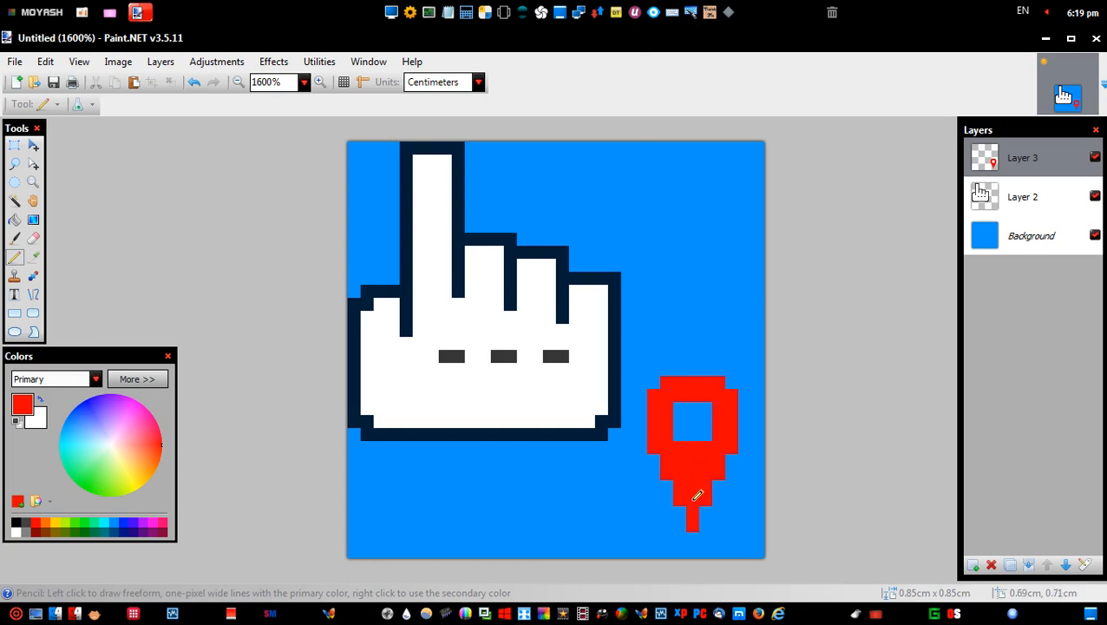
- Add another layer, fill the marker's central hole with black and pencil a one-pixel black border around the whole marker
left_click(972, 565)
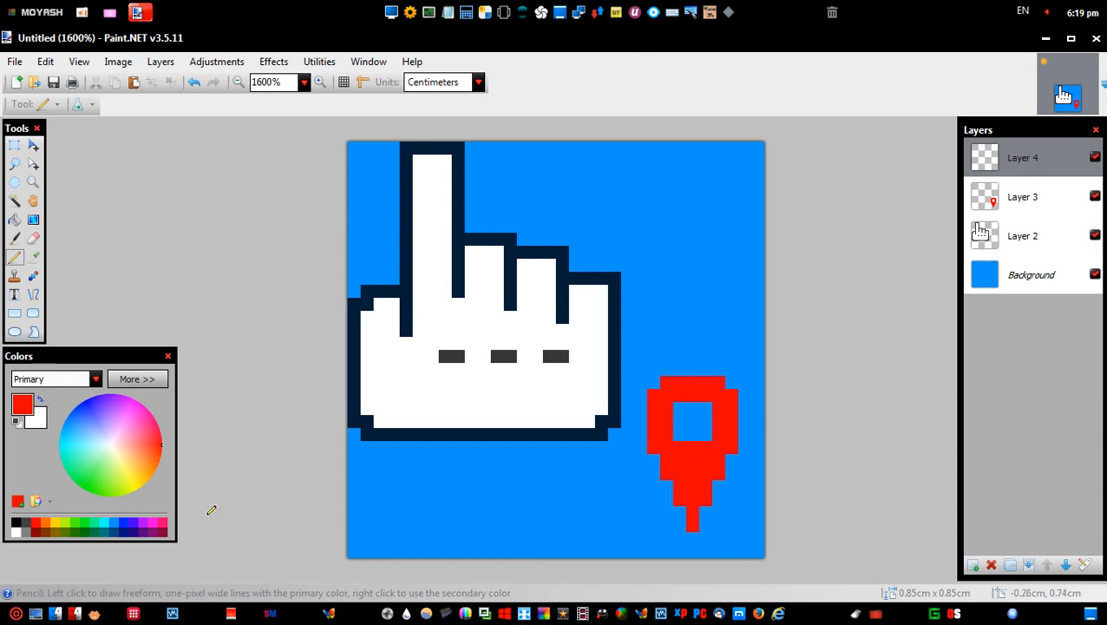
left_click(16, 522)
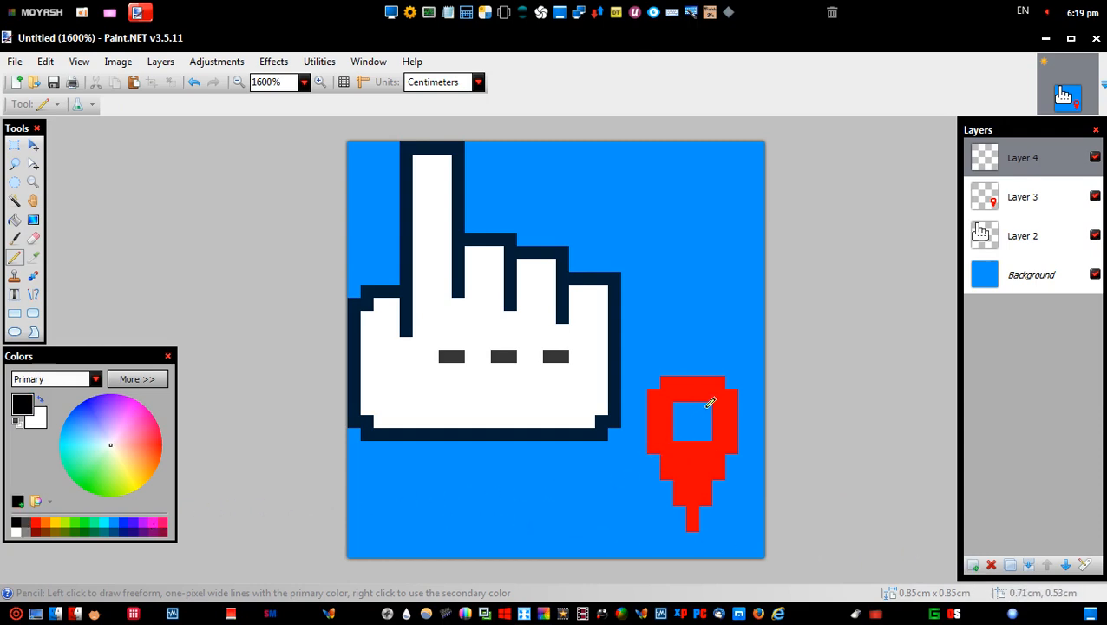
mouse_move(710, 402)
left_mouse_down()
mouse_move(679, 402)
mouse_move(692, 436)
mouse_move(710, 427)
mouse_move(699, 413)
left_mouse_up()
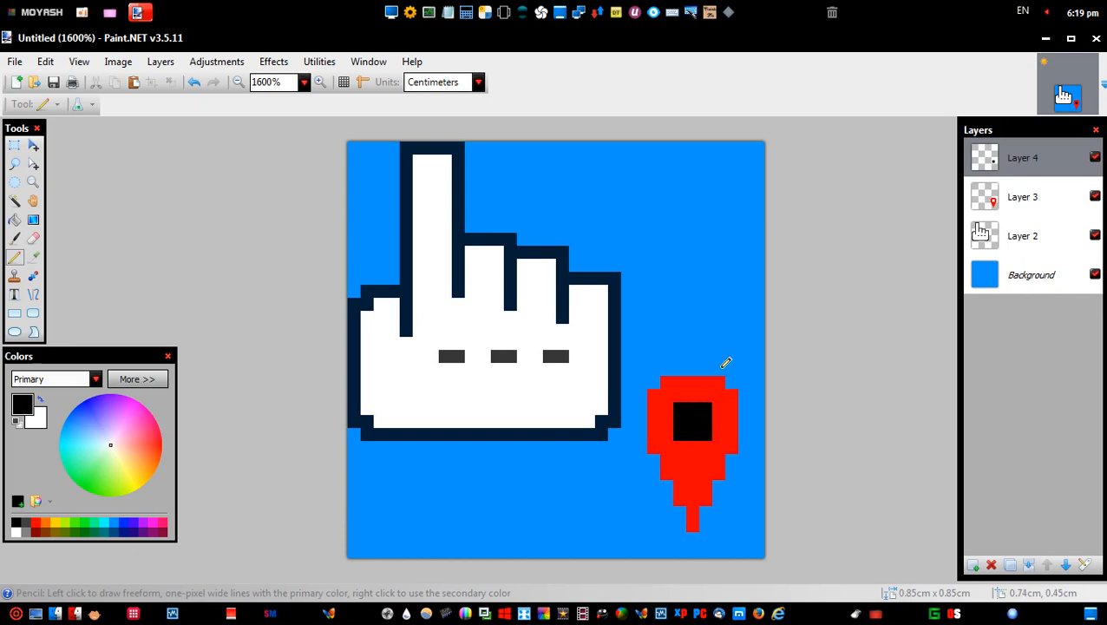
mouse_move(726, 363)
left_mouse_down()
mouse_move(668, 367)
mouse_move(642, 398)
mouse_move(637, 436)
mouse_move(657, 453)
mouse_move(693, 537)
mouse_move(715, 492)
mouse_move(724, 501)
mouse_move(736, 474)
left_mouse_up()
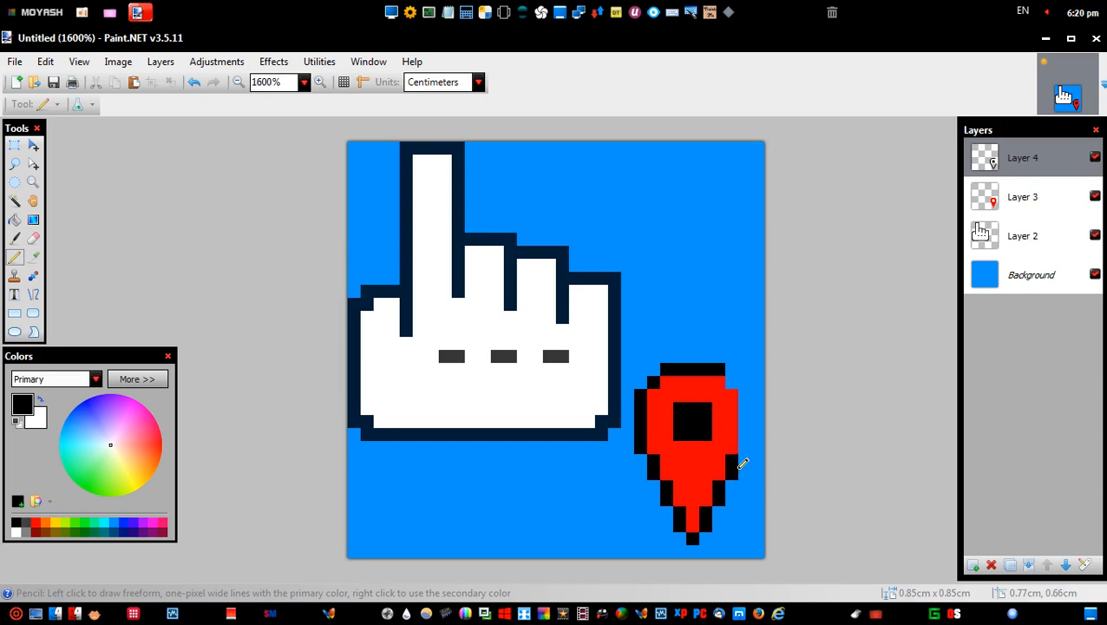
left_click_drag(750, 389, 753, 439)
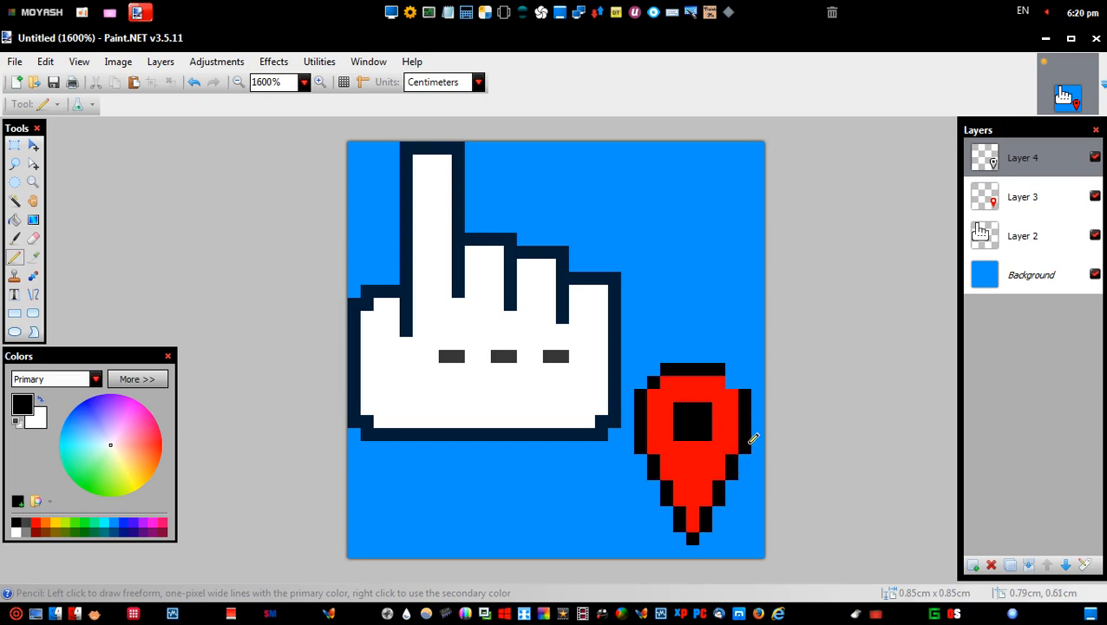
left_click(732, 382)
- Set the opacity of the marker's black outline layer to 200 and merge it down into the red marker layer
double_click(985, 167)
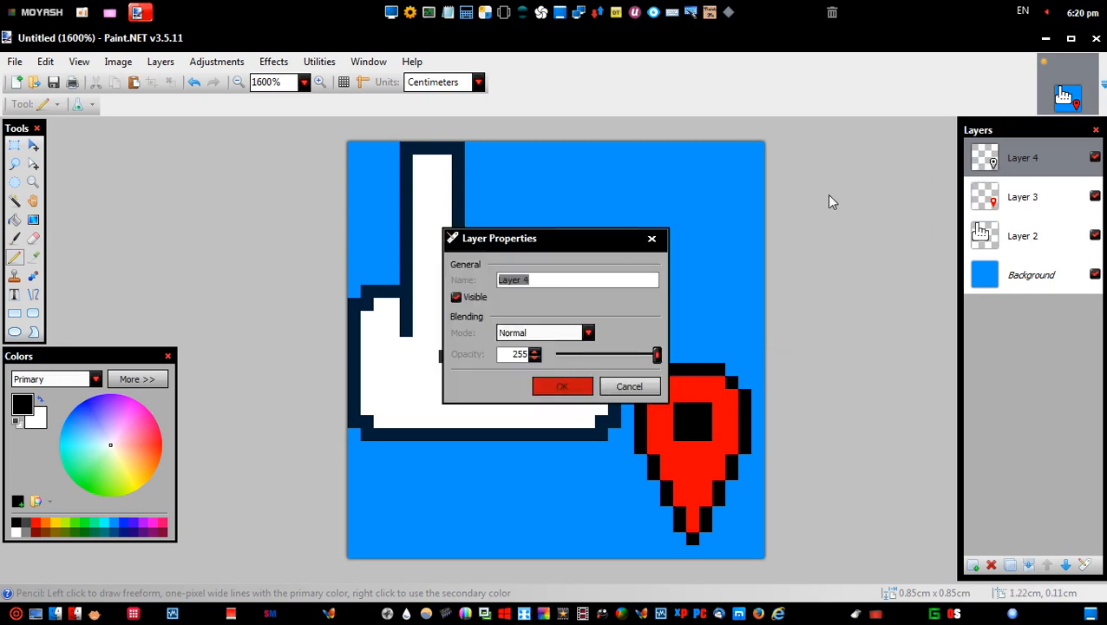
left_click_drag(622, 243, 852, 154)
key("Tab")
key("Tab")
key("Tab")
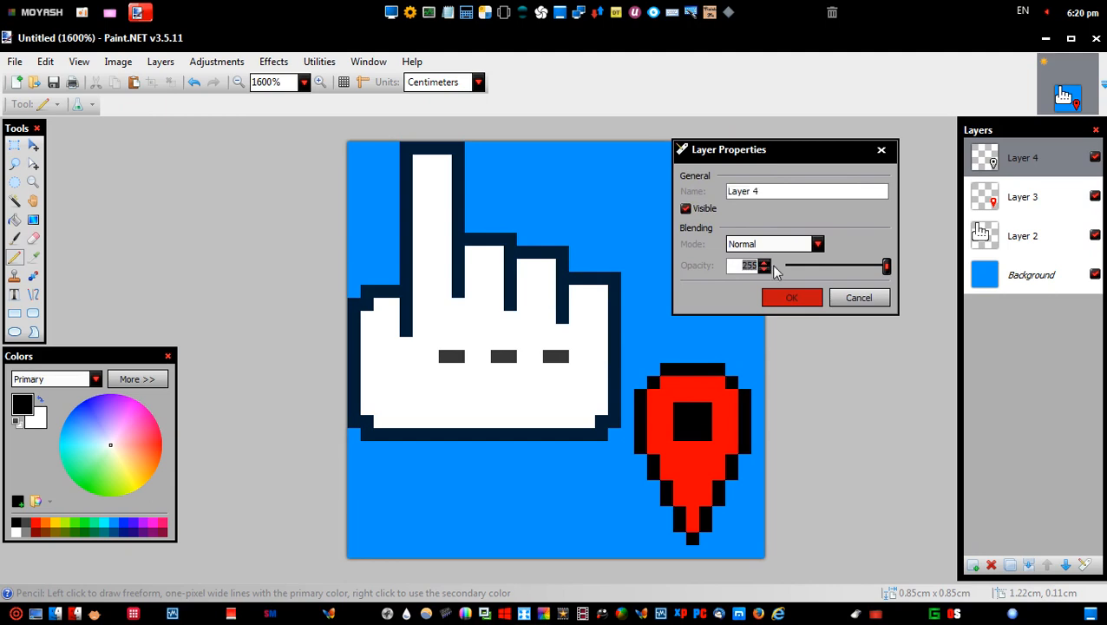
type("200")
left_click(784, 291)
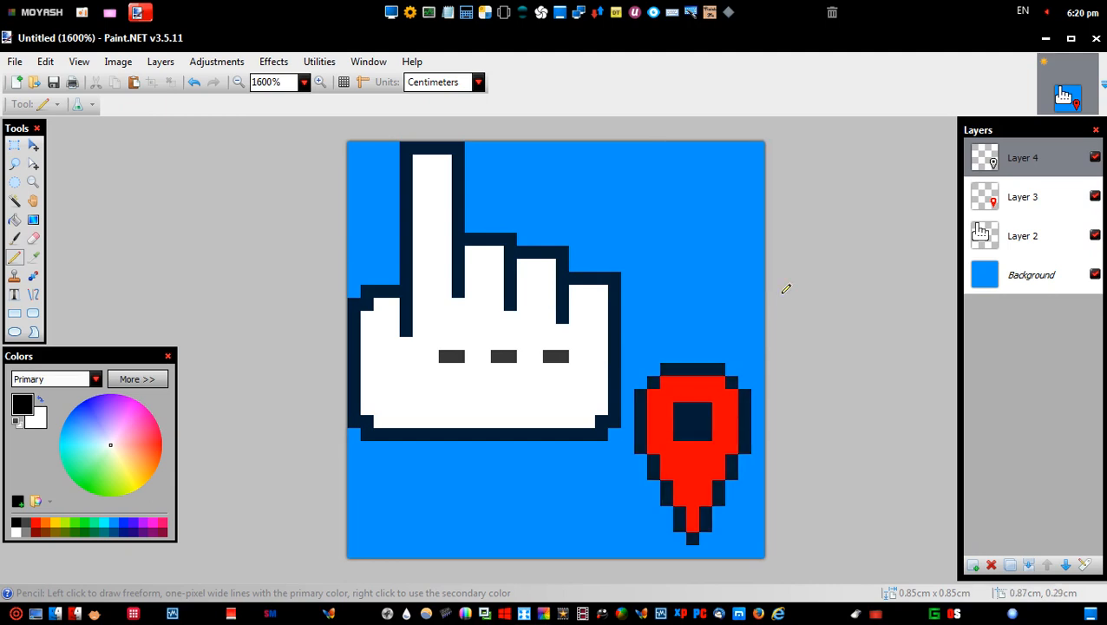
left_click(1029, 564)
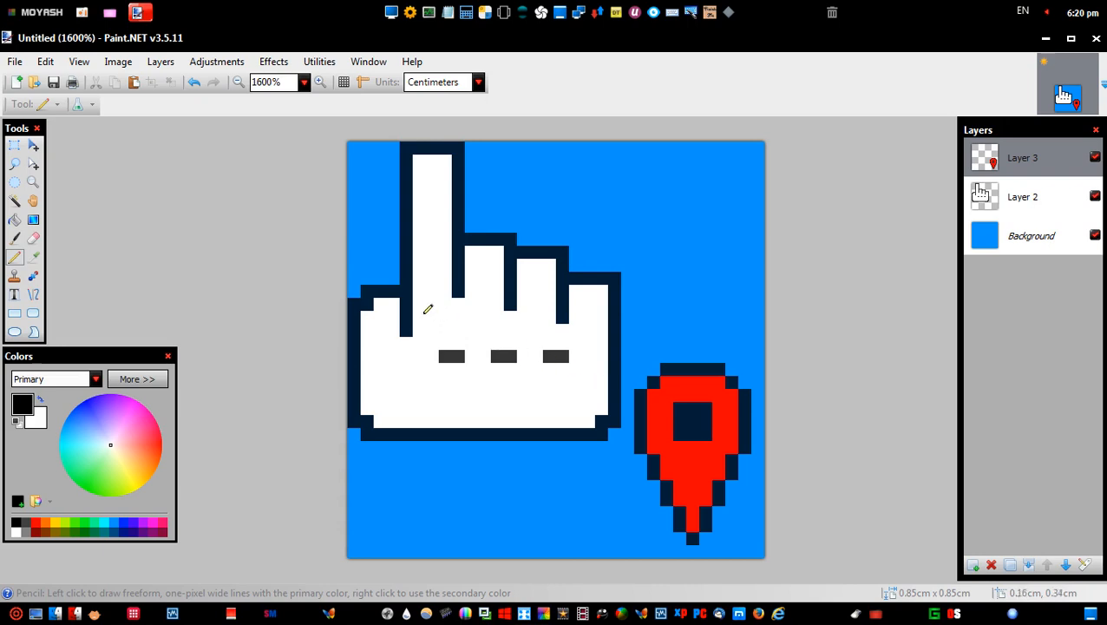
- Move the marker one pixel right and down, flush with the canvas's lower-right corner, and deselect it
left_click(33, 146)
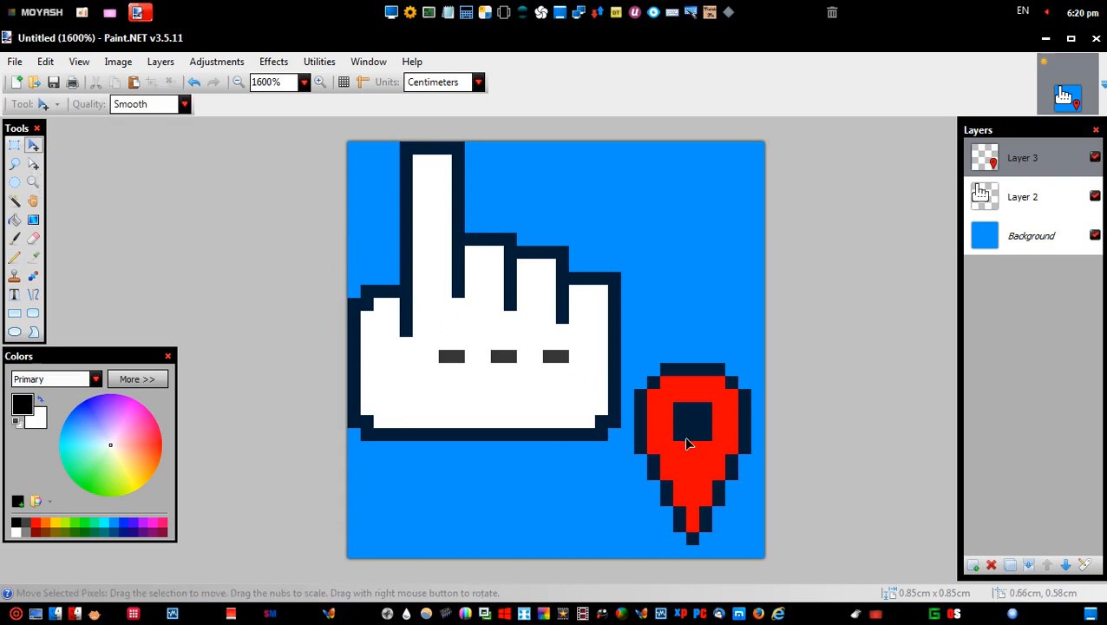
left_click_drag(701, 444, 707, 449)
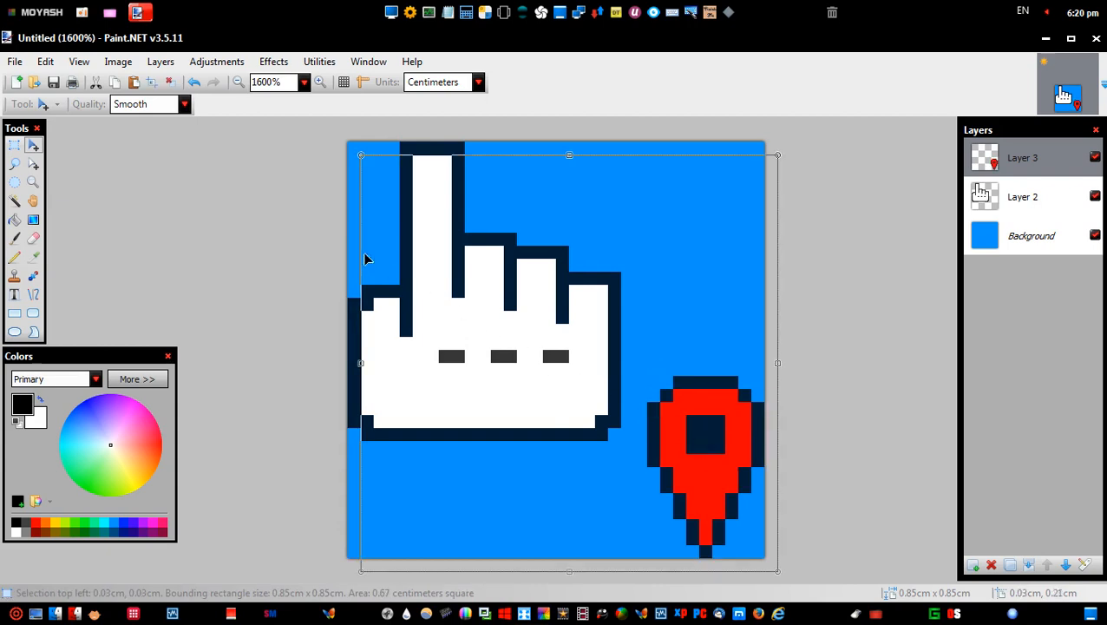
left_click(171, 83)
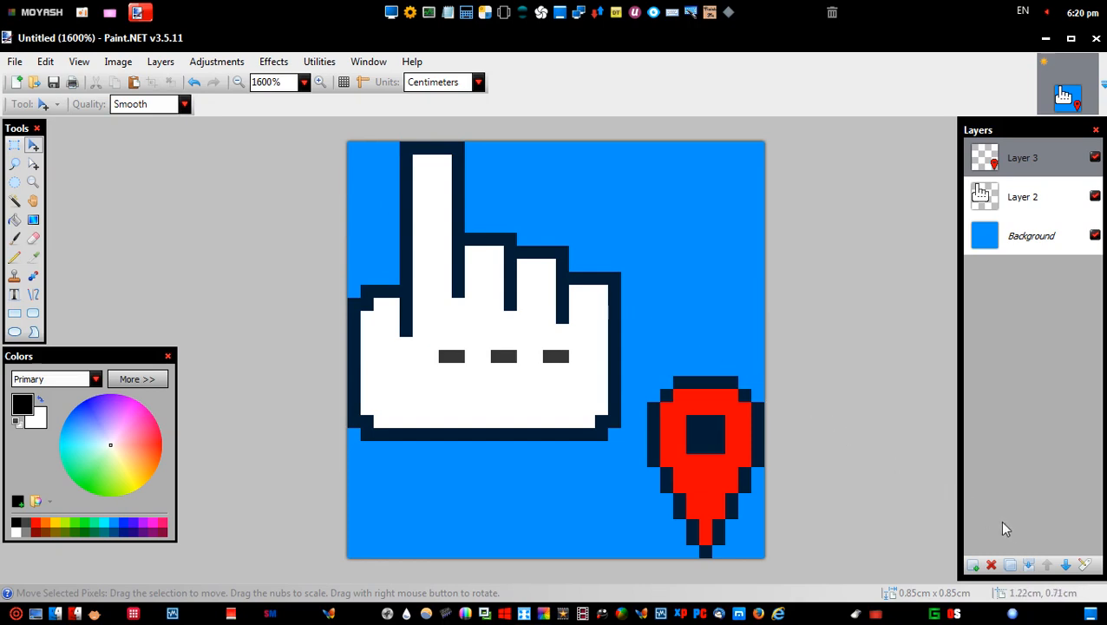
- Merge the marker layer down into the hand layer and delete the blue background layer
left_click(1029, 565)
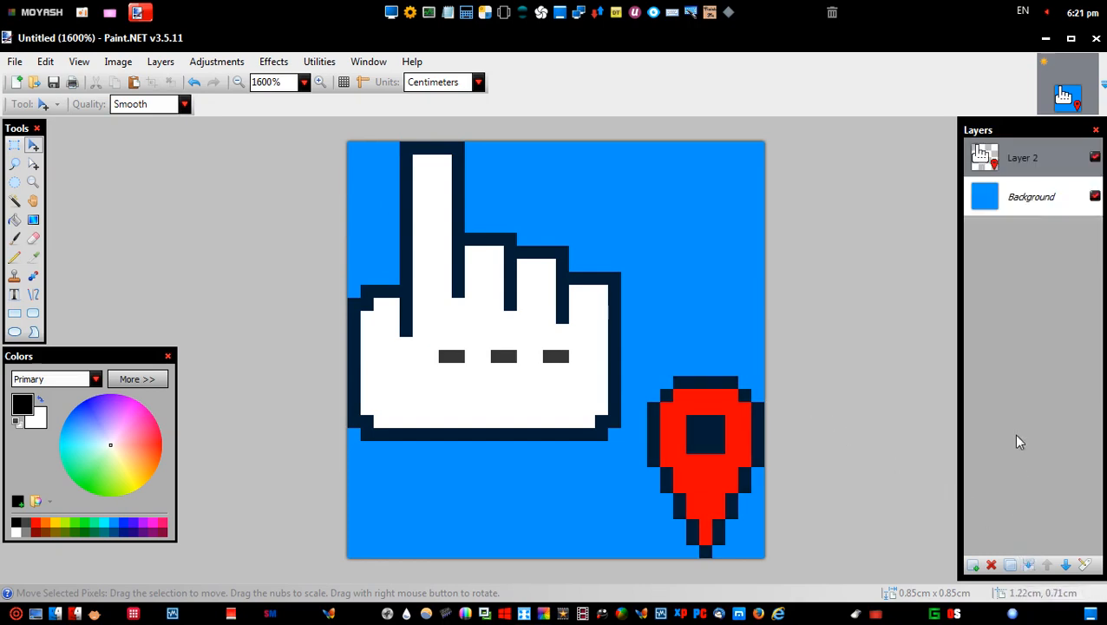
left_click(1010, 200)
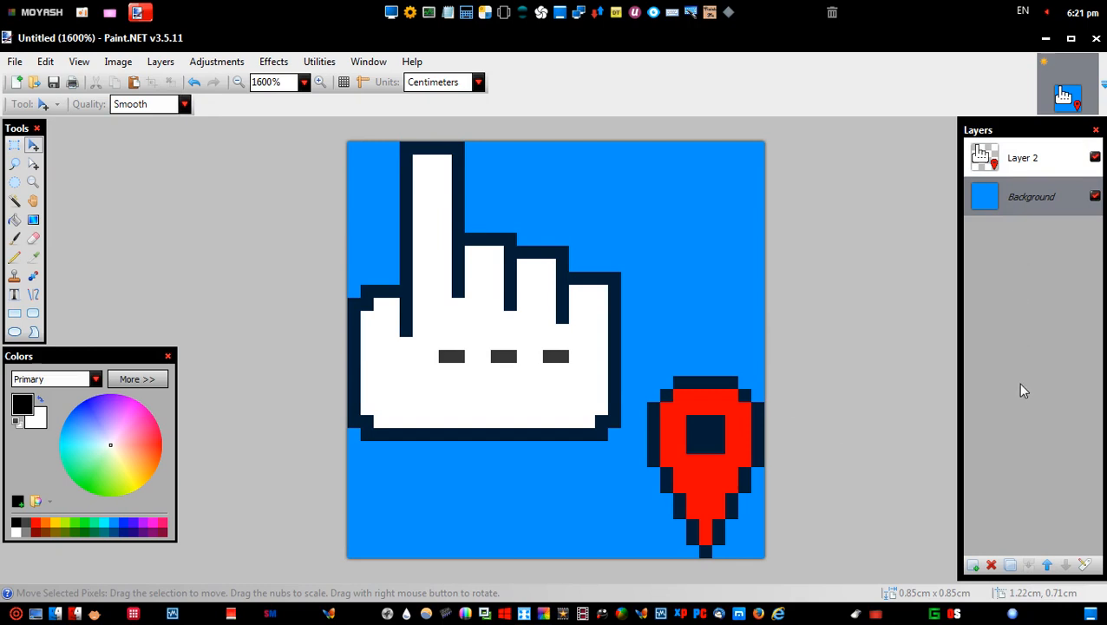
left_click(991, 565)
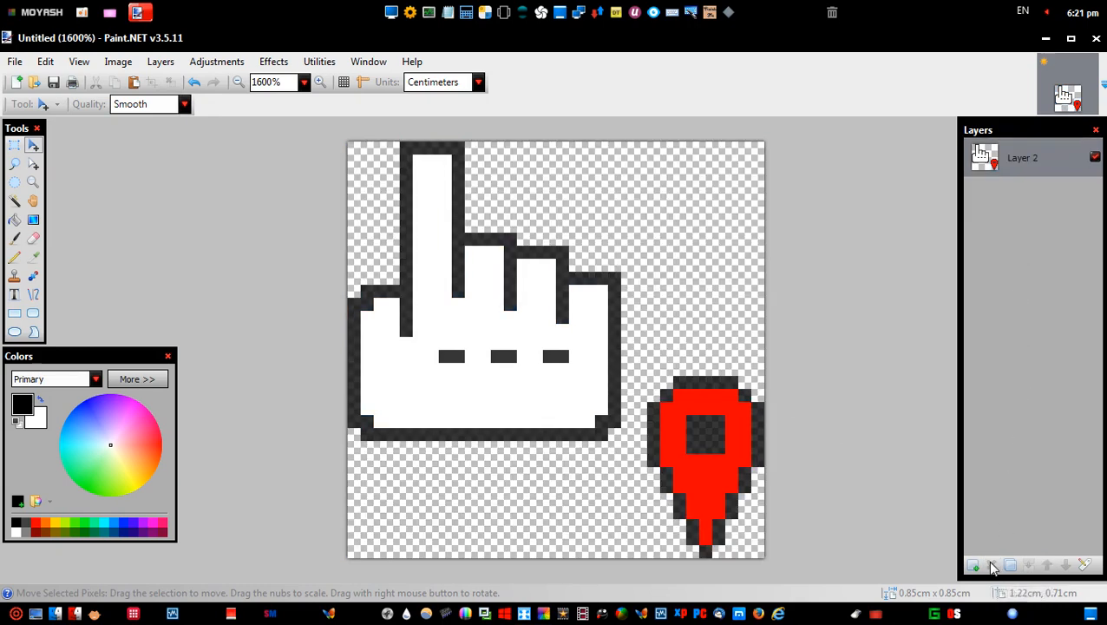
- Save the image as a PNG named Location Select in the Cursor folder on the desktop, with auto-detected bit depth
left_click(15, 63)
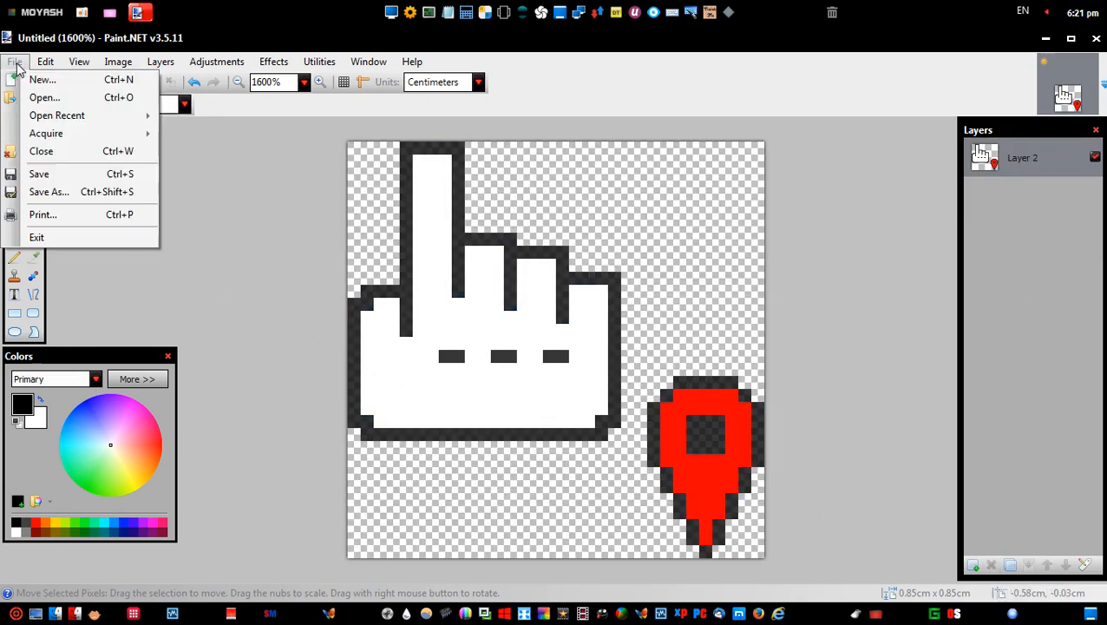
left_click(64, 194)
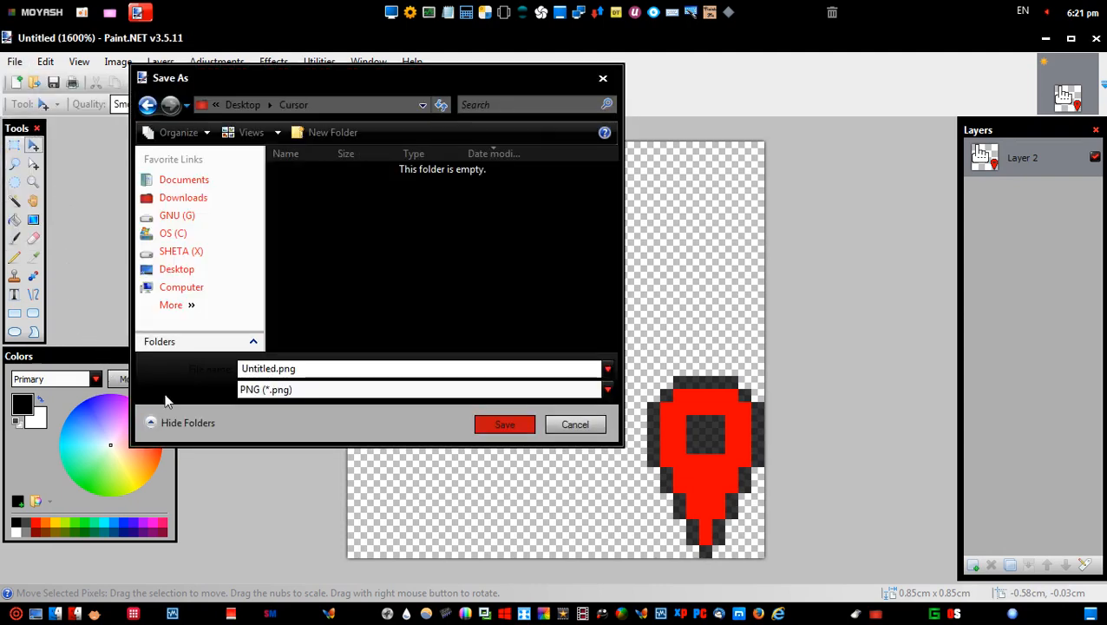
double_click(285, 373)
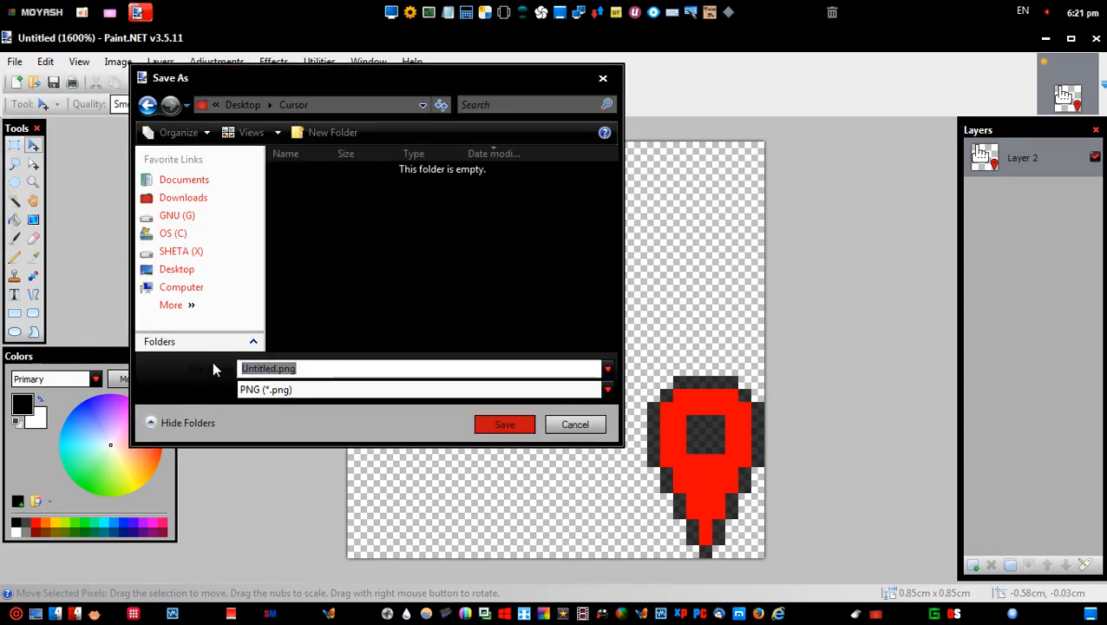
type("Location Sel")
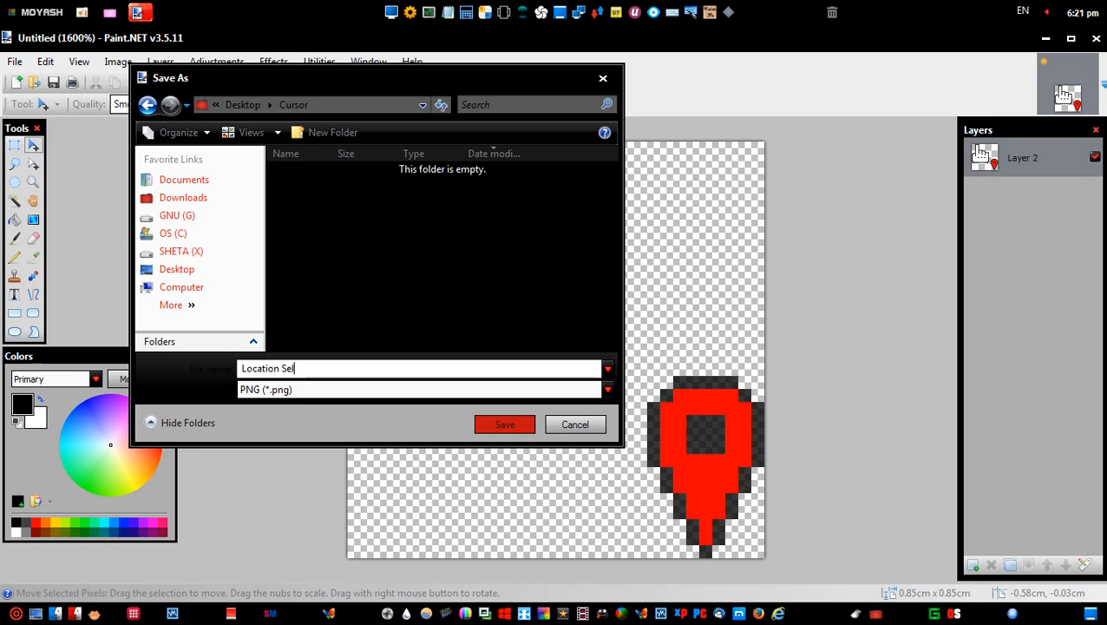
type("ect")
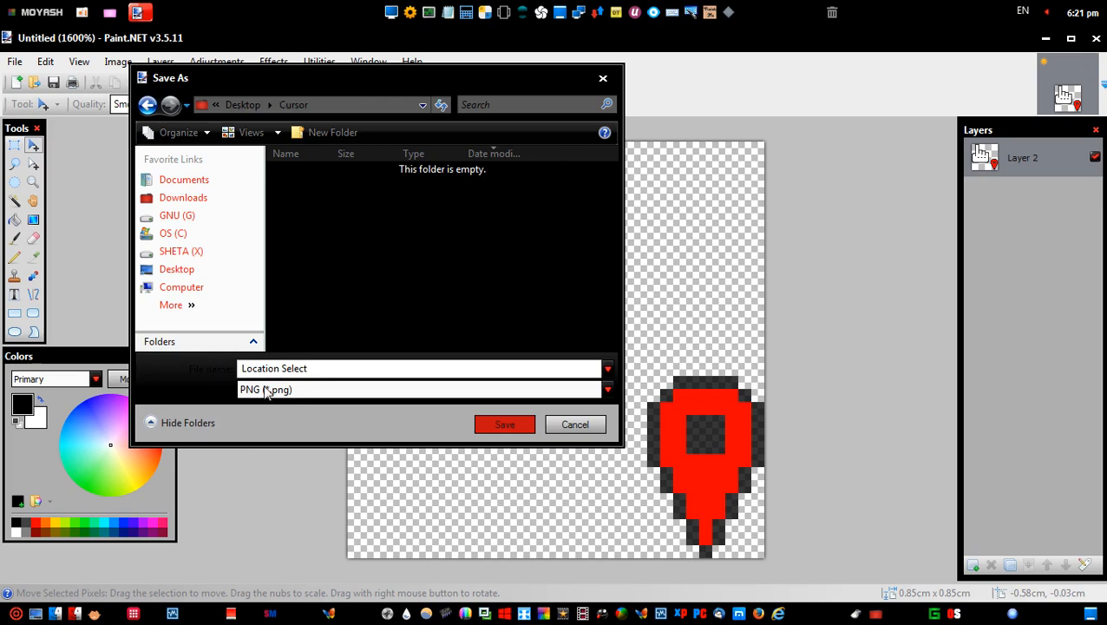
left_click(488, 425)
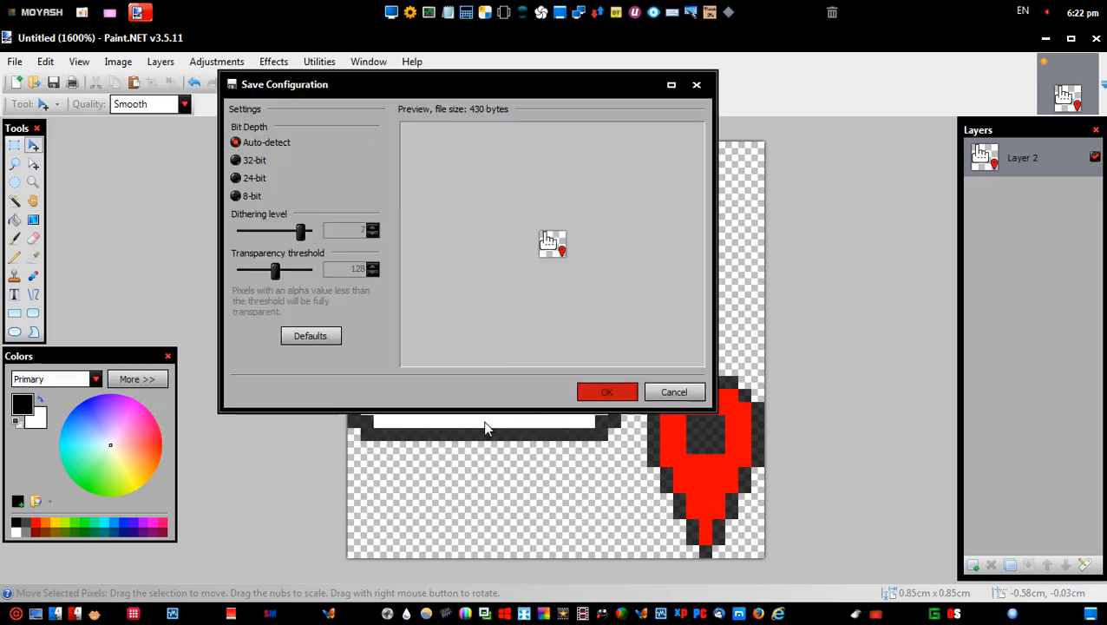
left_click(602, 392)
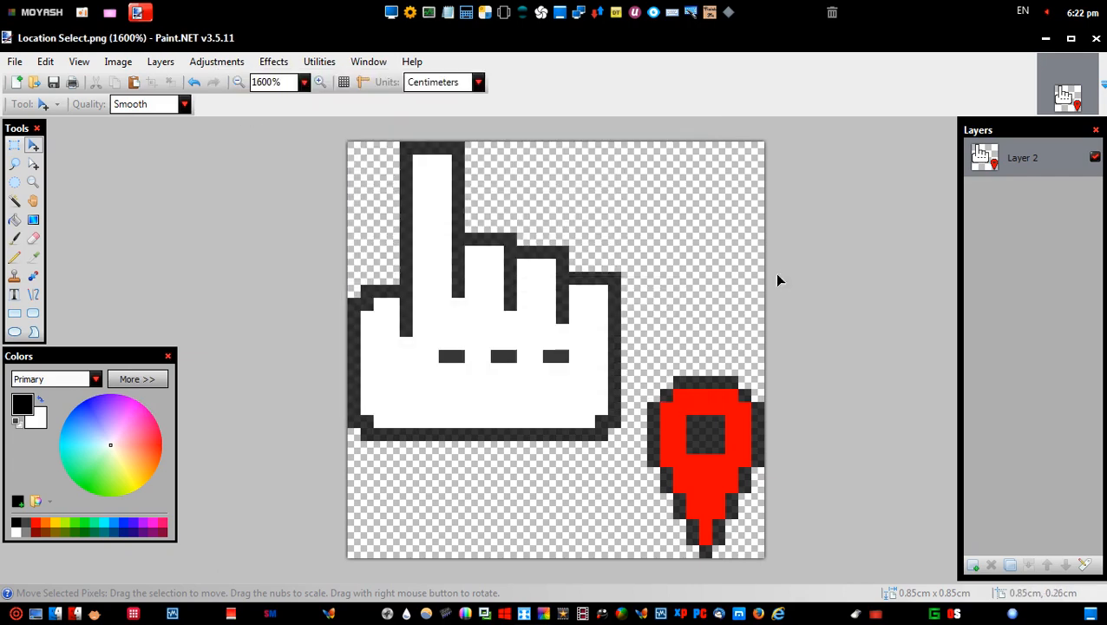
- Close the image in Paint.NET and open Location Select.png from the Cursor folder in RealWorld Cursor Editor
left_click(1098, 40)
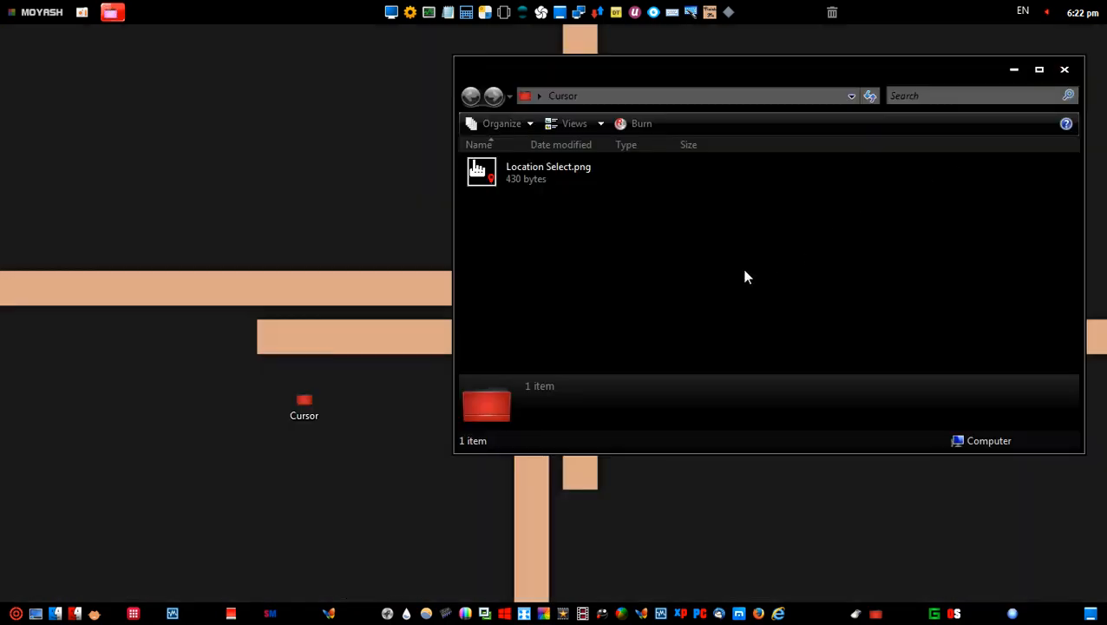
left_click(483, 186)
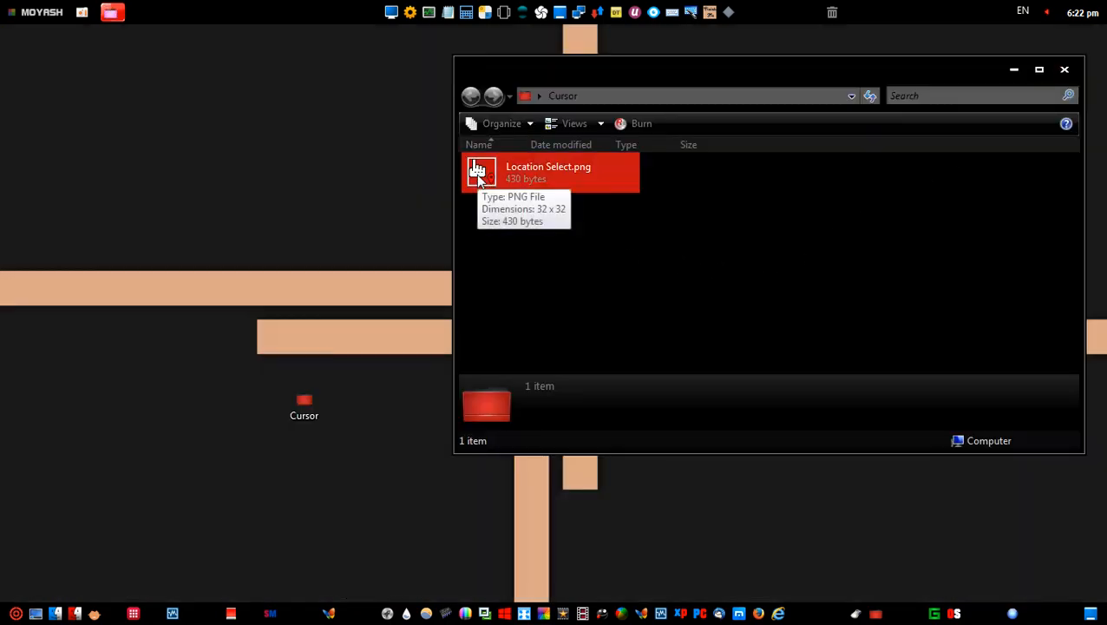
right_click(477, 171)
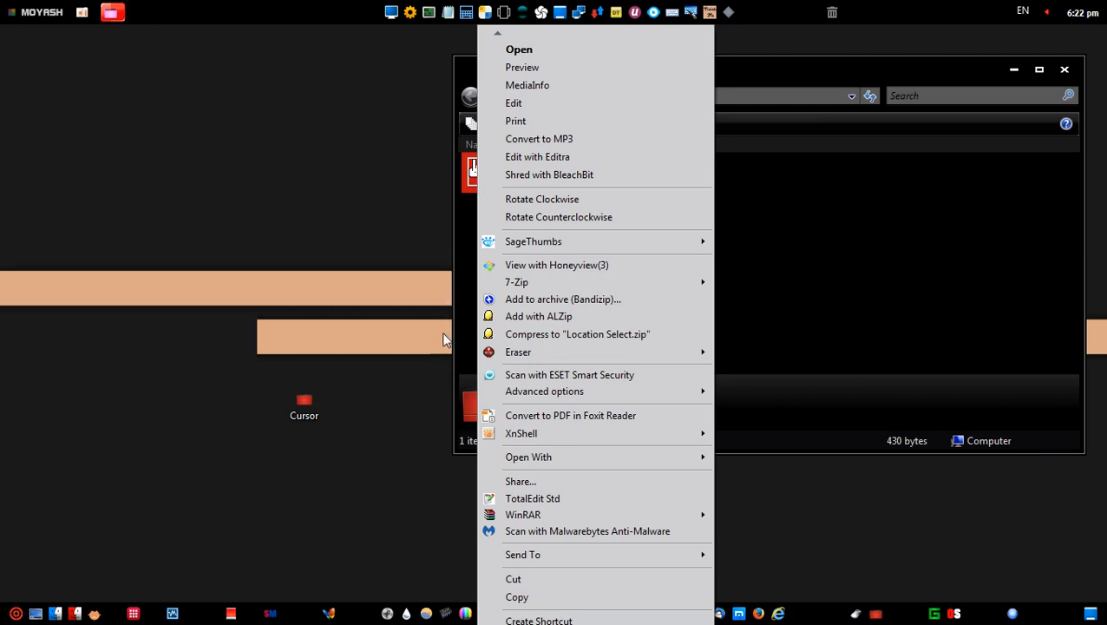
mouse_move(694, 460)
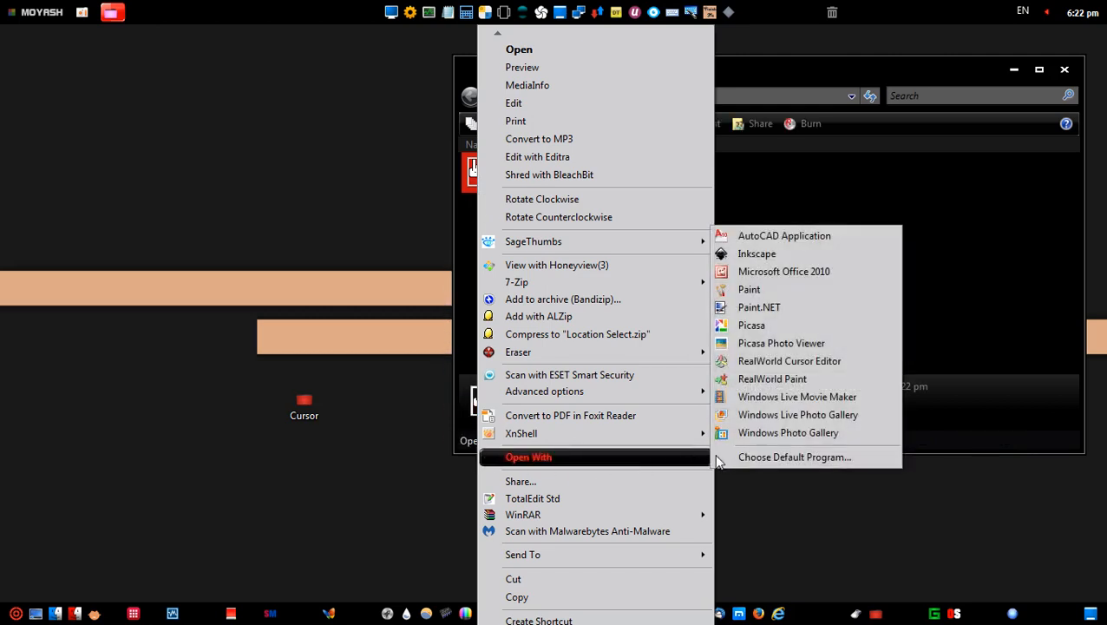
left_click(836, 362)
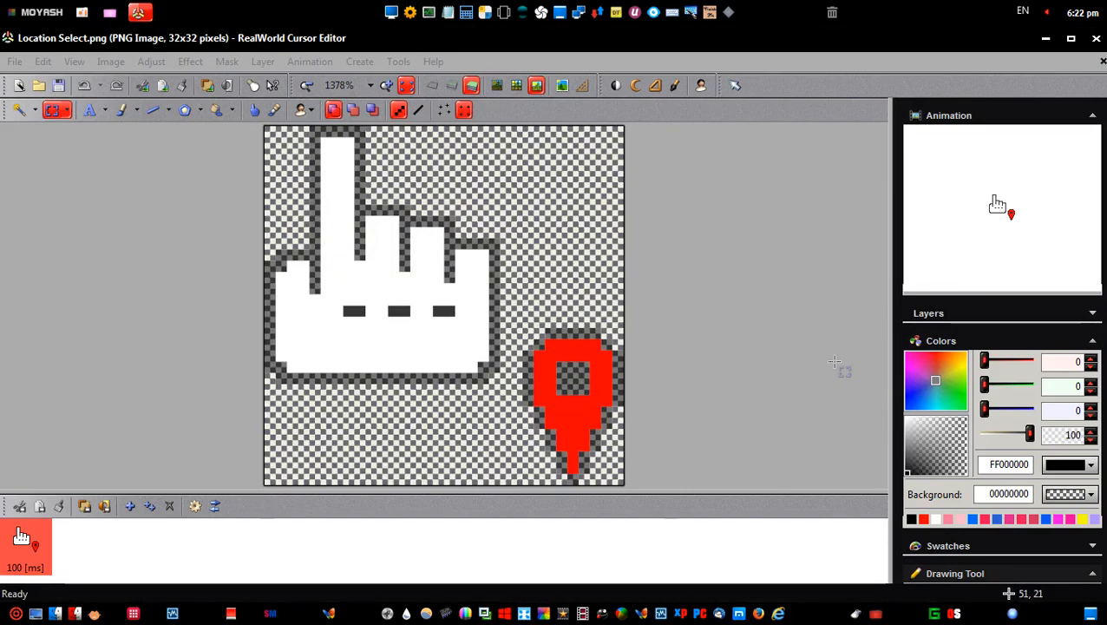
- Create a 32-pixel, 32-bit smooth-edged mouse cursor from the image and set its hot spot to 6, 0 at the index fingertip
left_click(736, 86)
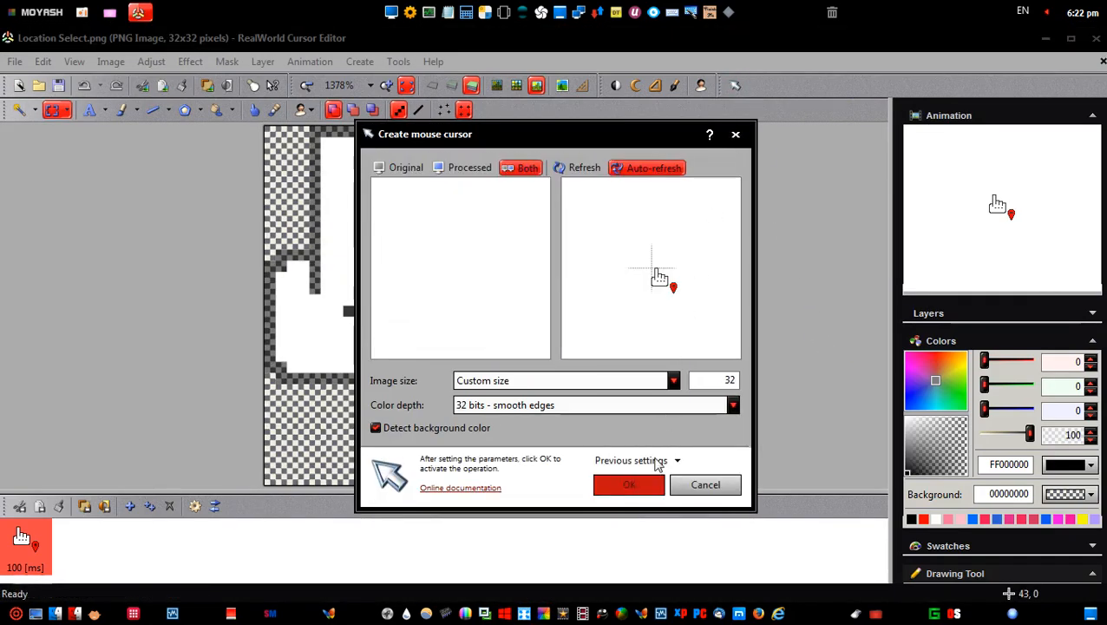
left_click(630, 484)
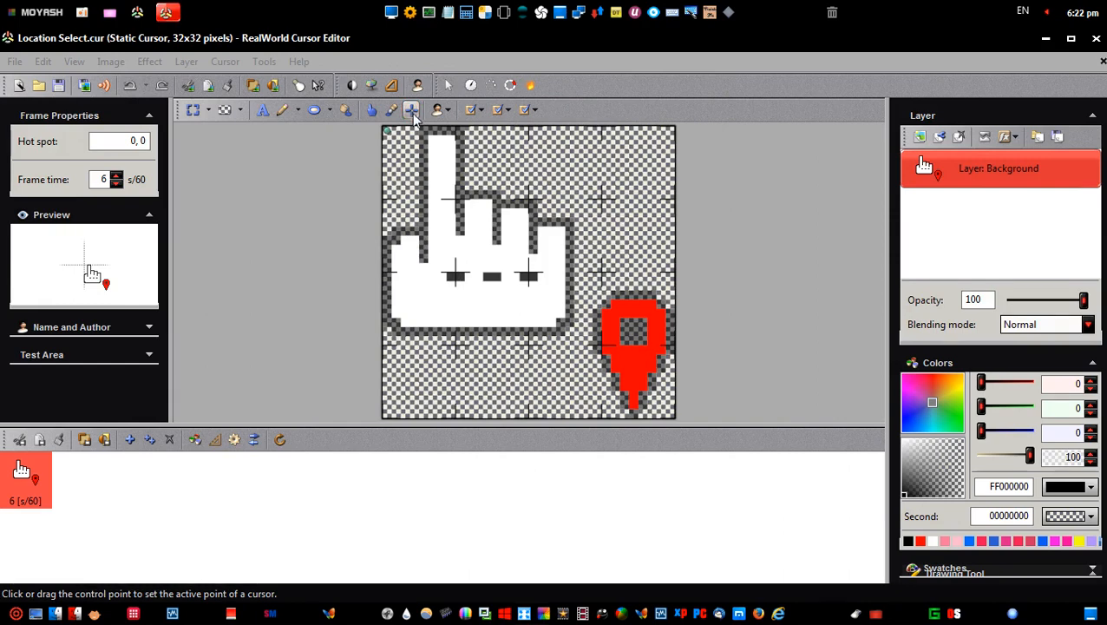
left_click(444, 132)
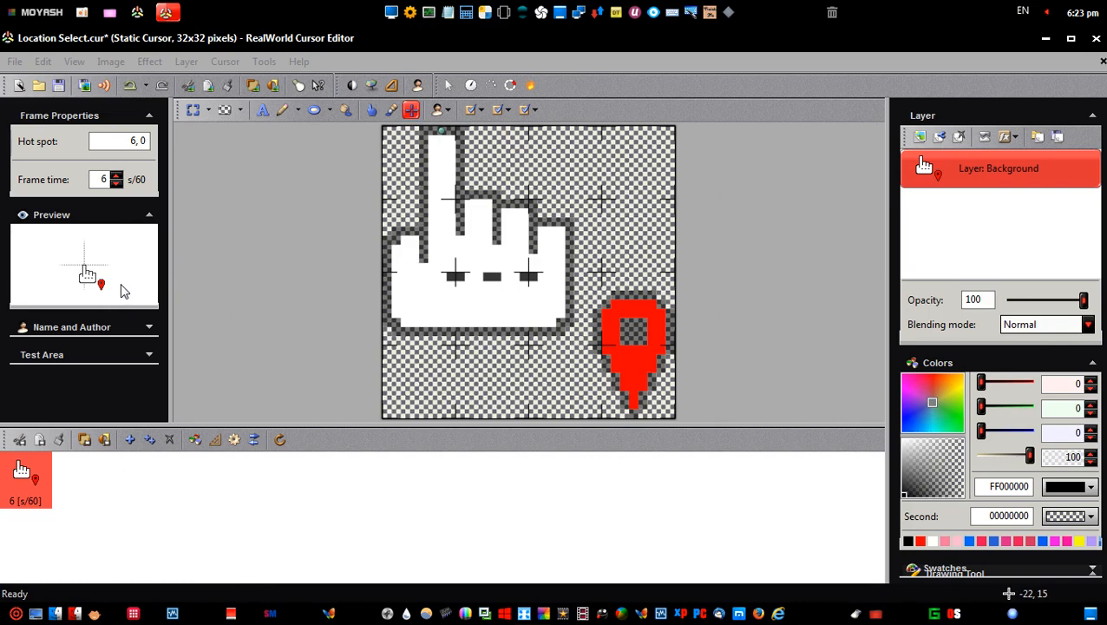
- Save the cursor as the static cursor file Location Select.cur in the Cursor folder
left_click(59, 85)
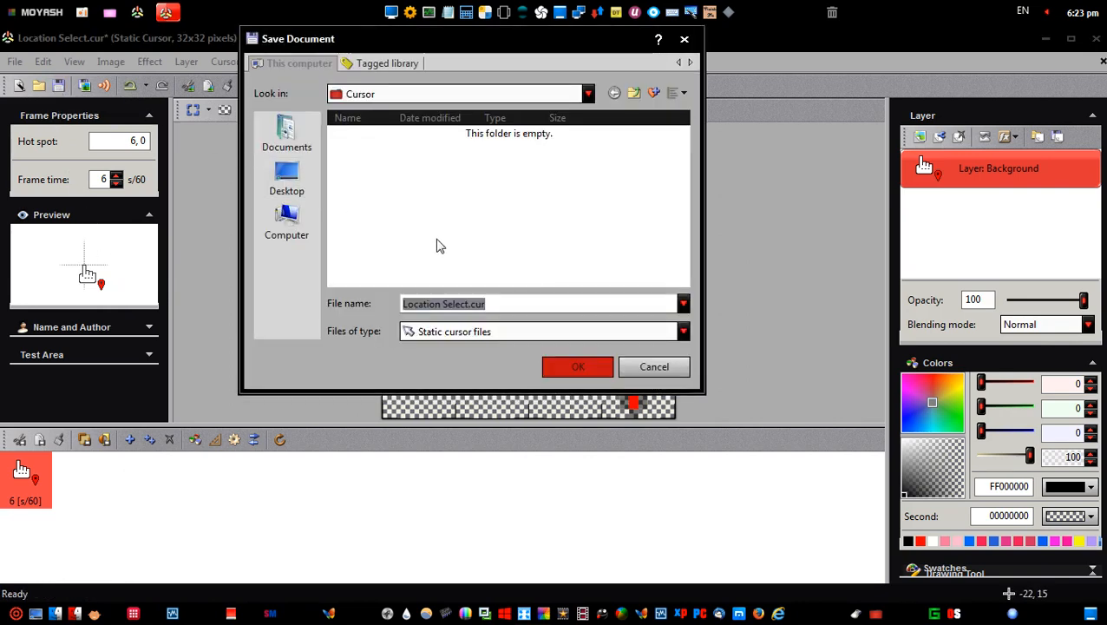
left_click(492, 299)
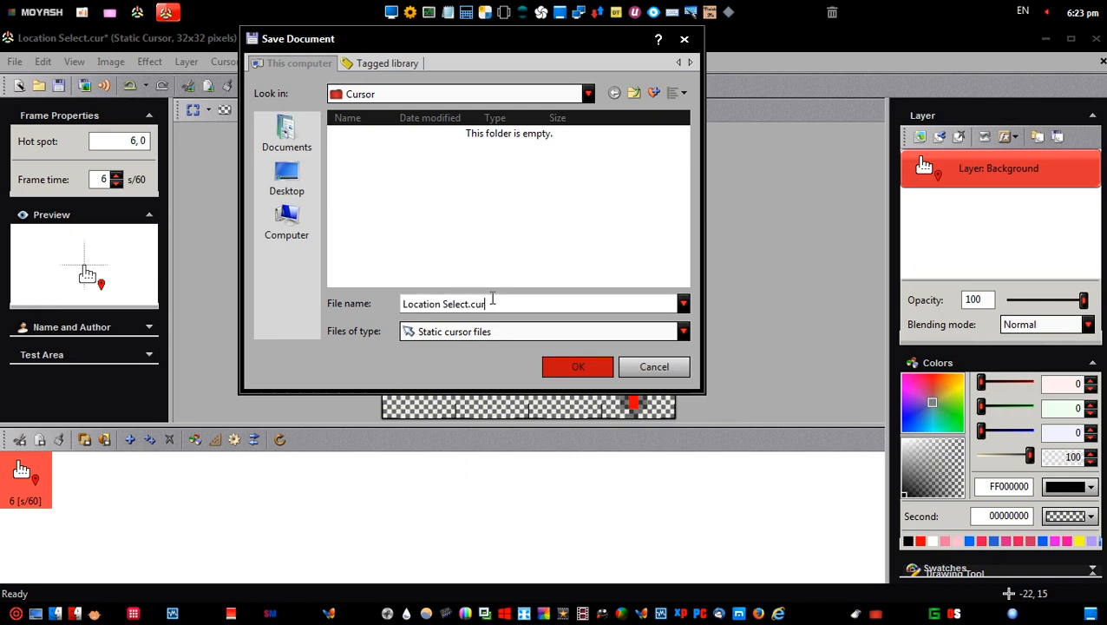
left_click(575, 366)
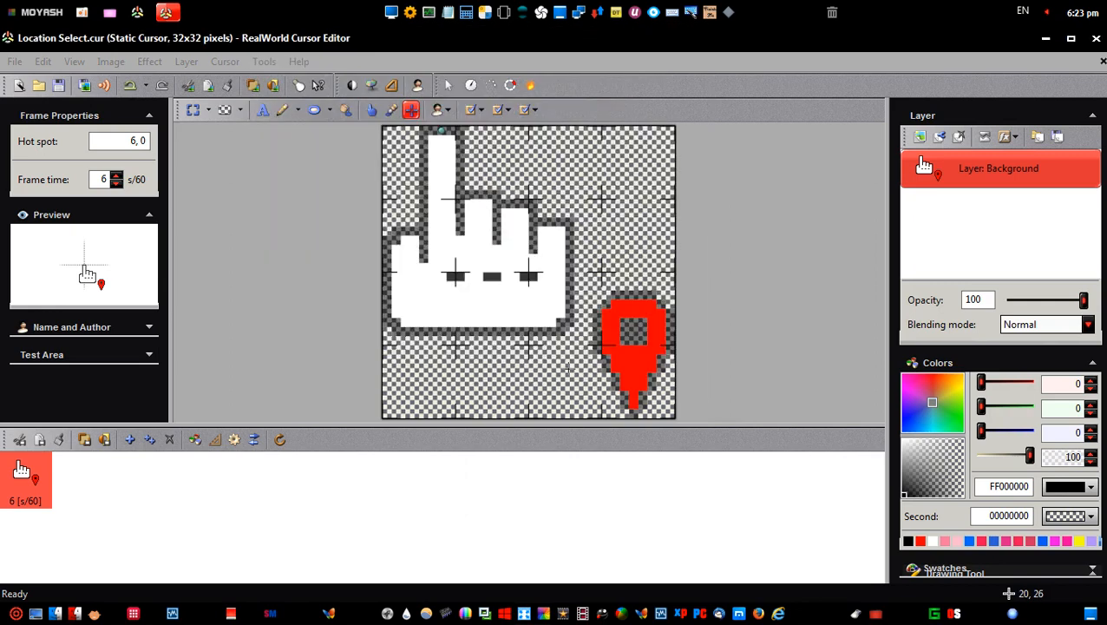
- Close both cursor editor windows and the Cursor folder window
left_click(1098, 43)
left_click(1099, 43)
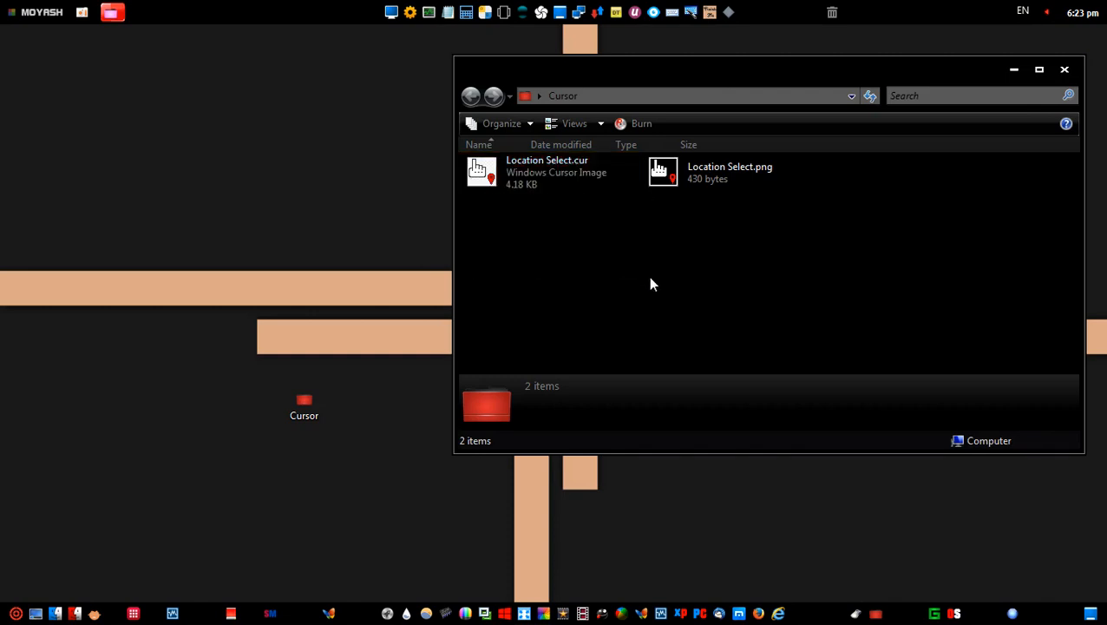
left_click(1065, 69)
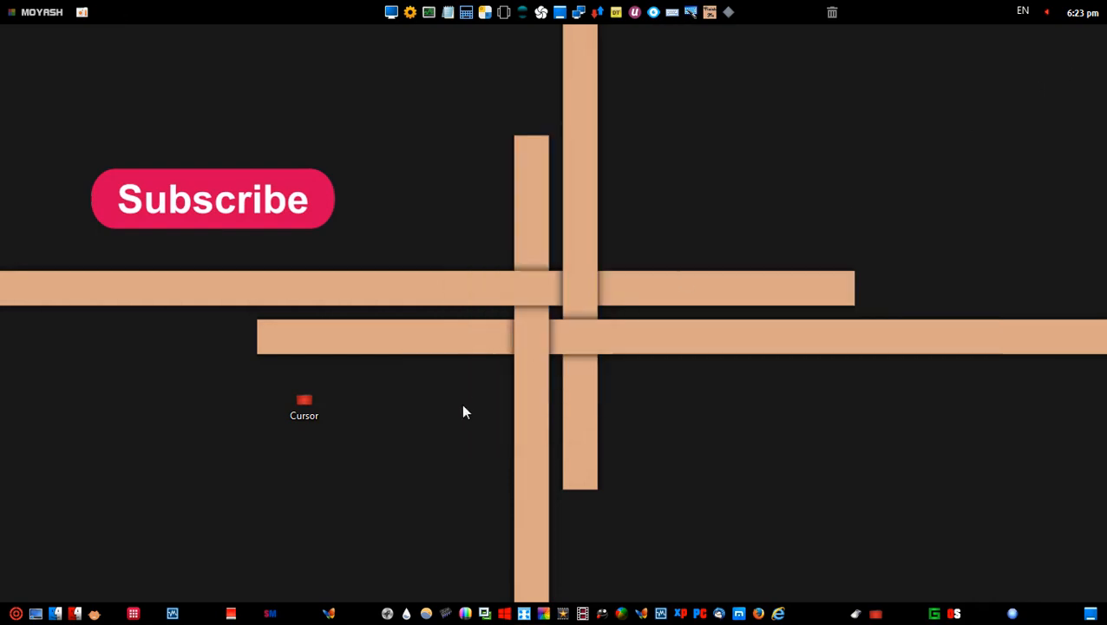